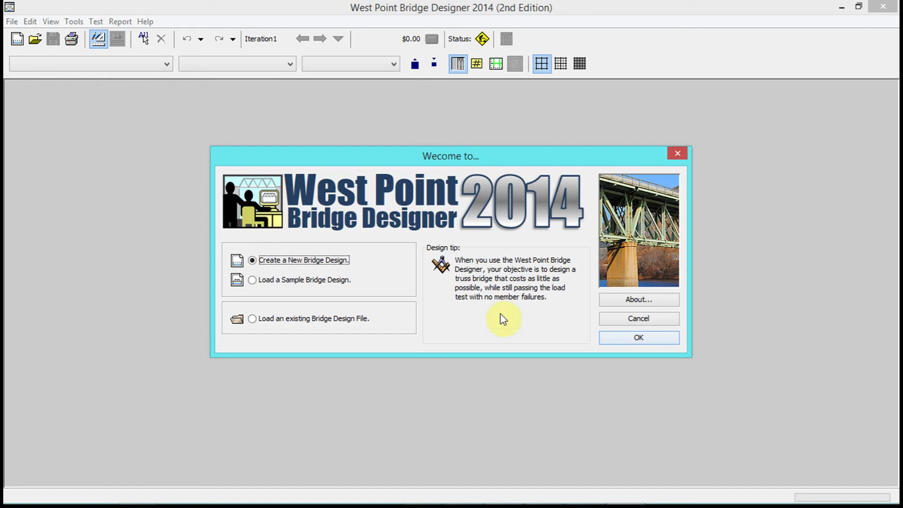
Step: Reposition the welcome dialog, then confirm 'Create a New Bridge Design'
left_click(497, 158)
left_click_drag(499, 161, 511, 121)
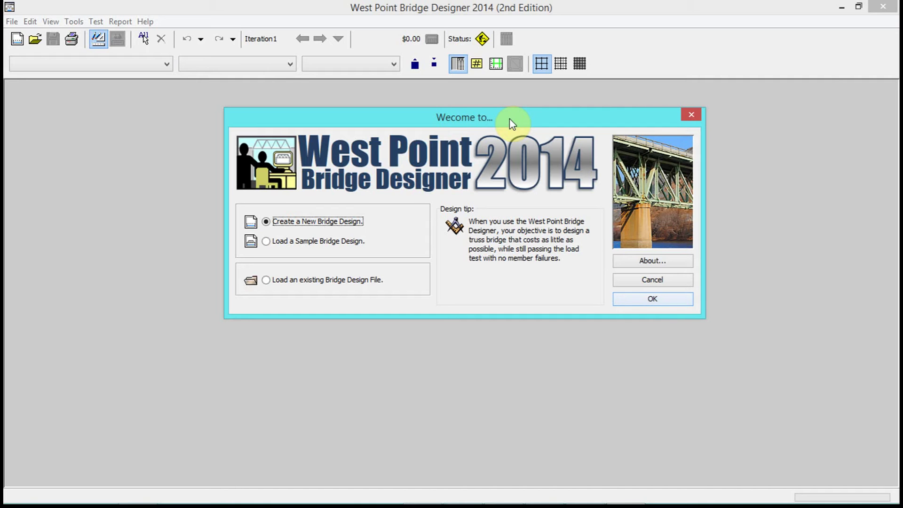
left_click_drag(513, 124, 517, 110)
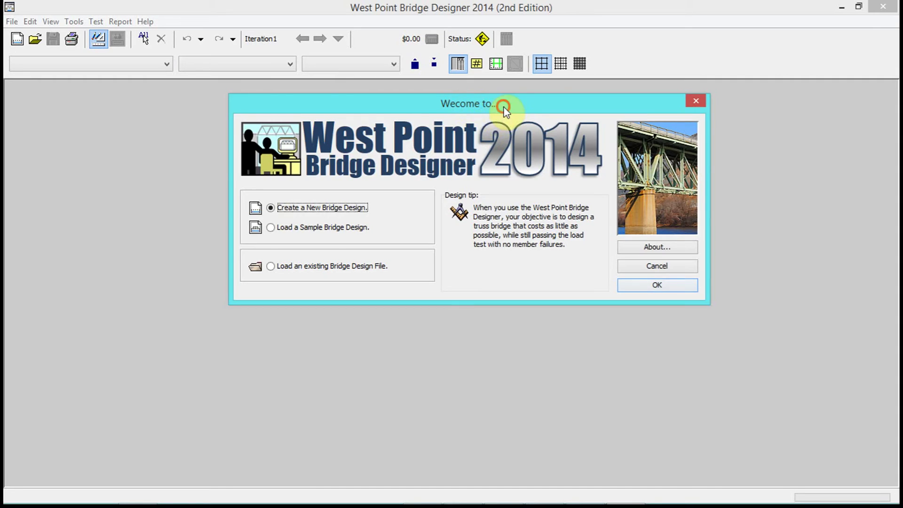
left_click_drag(504, 107, 489, 146)
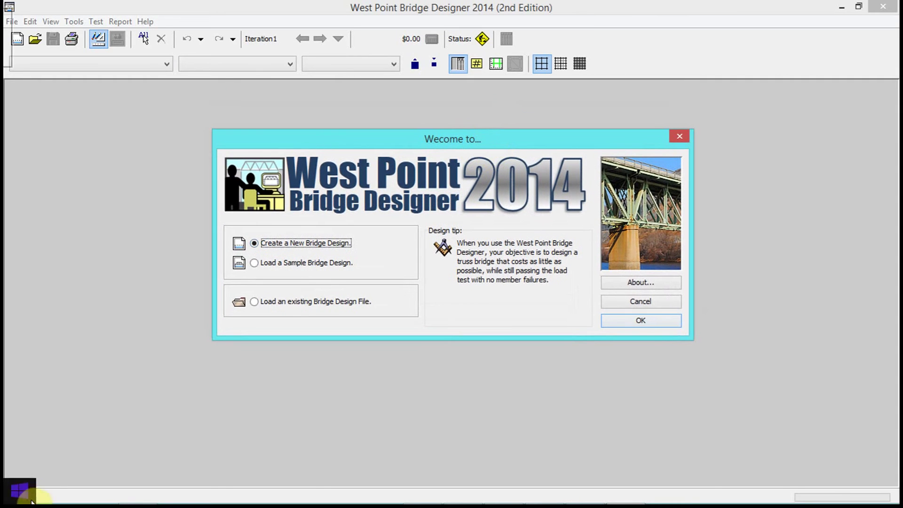
mouse_move(23, 497)
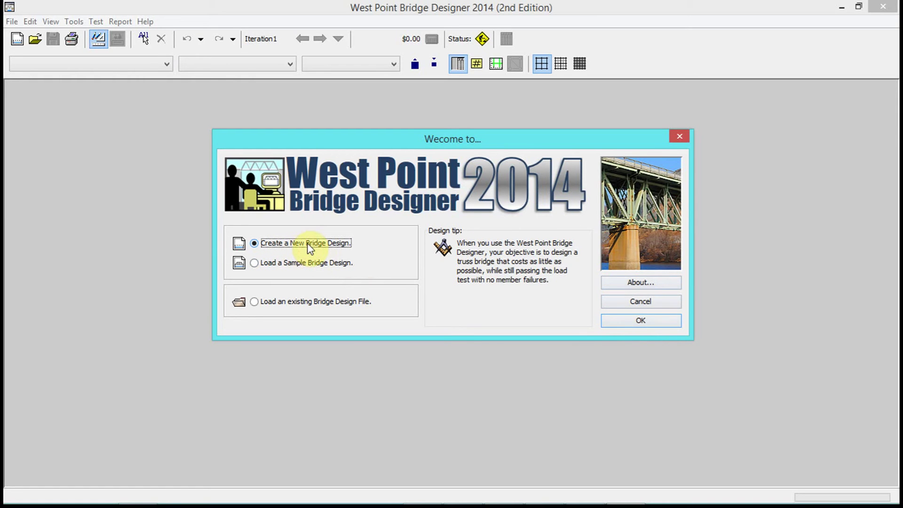
left_click(641, 325)
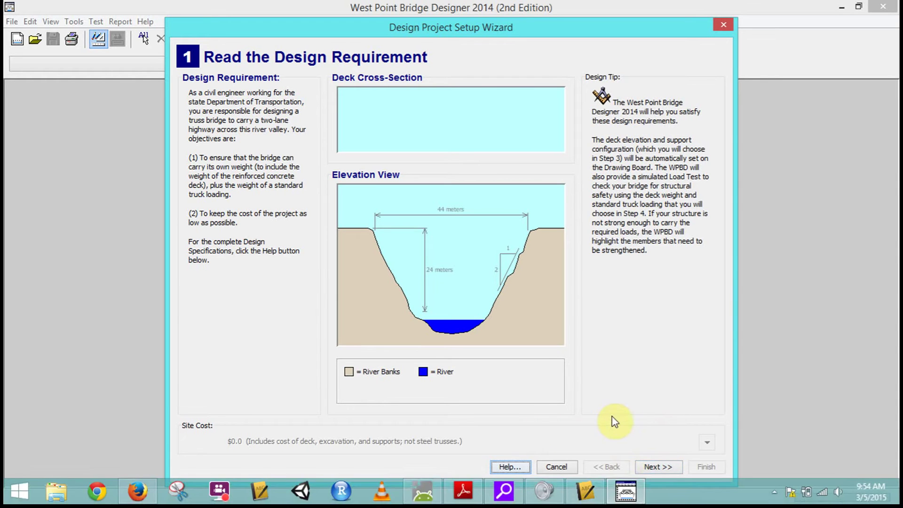
Step: Advance past the design requirement and contest steps, keeping the contest option at No
left_click(651, 458)
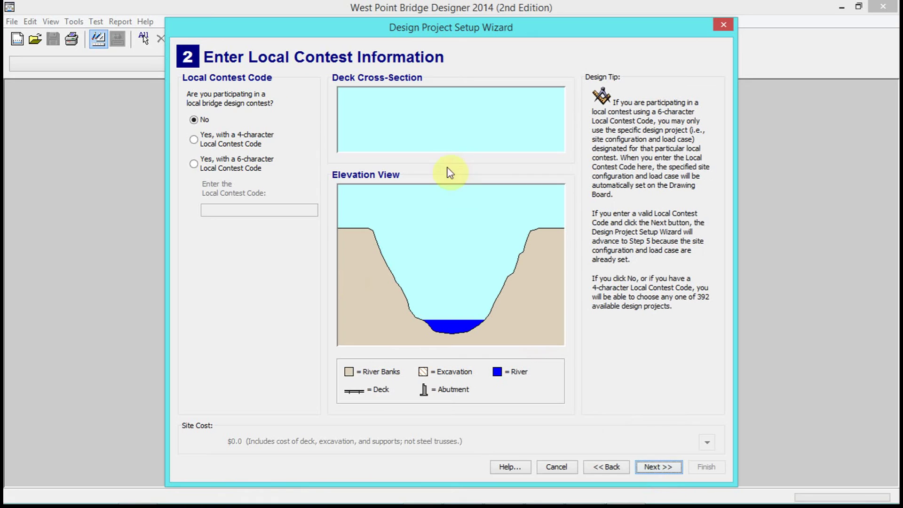
left_click(676, 465)
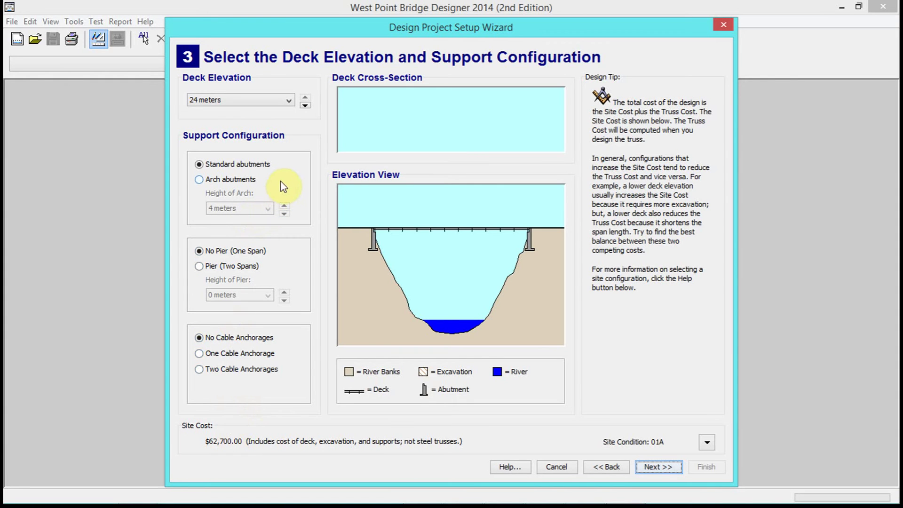
left_click(286, 103)
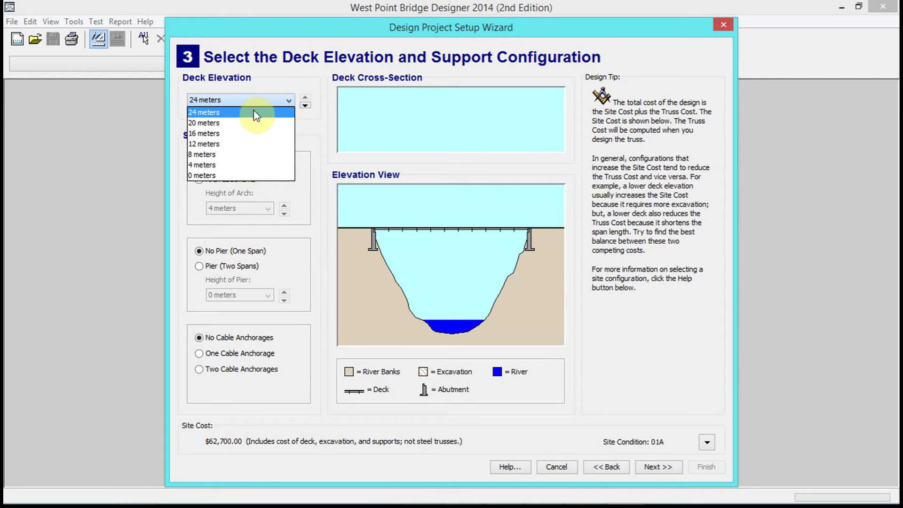
left_click(231, 177)
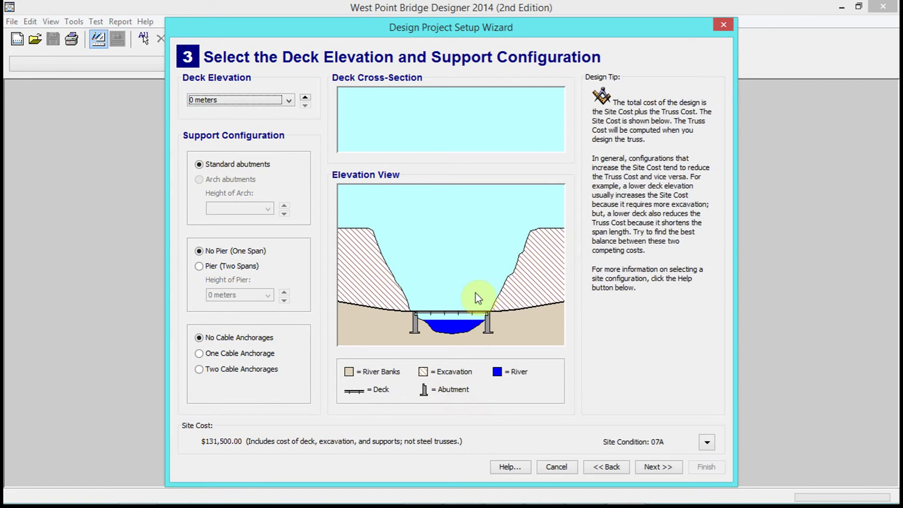
left_click(286, 101)
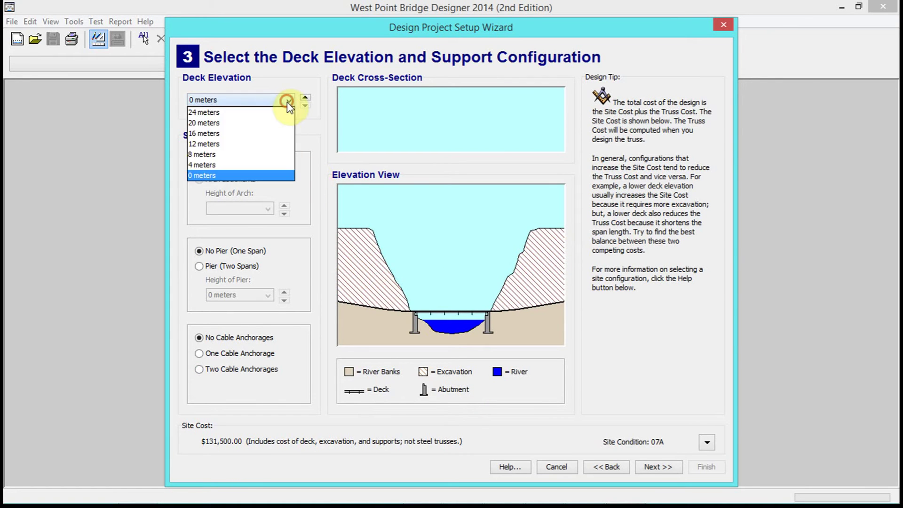
left_click(276, 113)
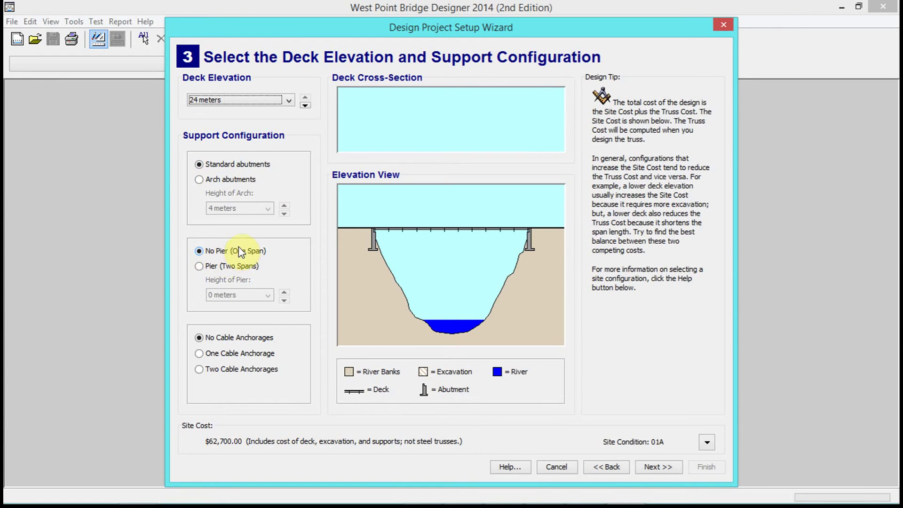
left_click(200, 267)
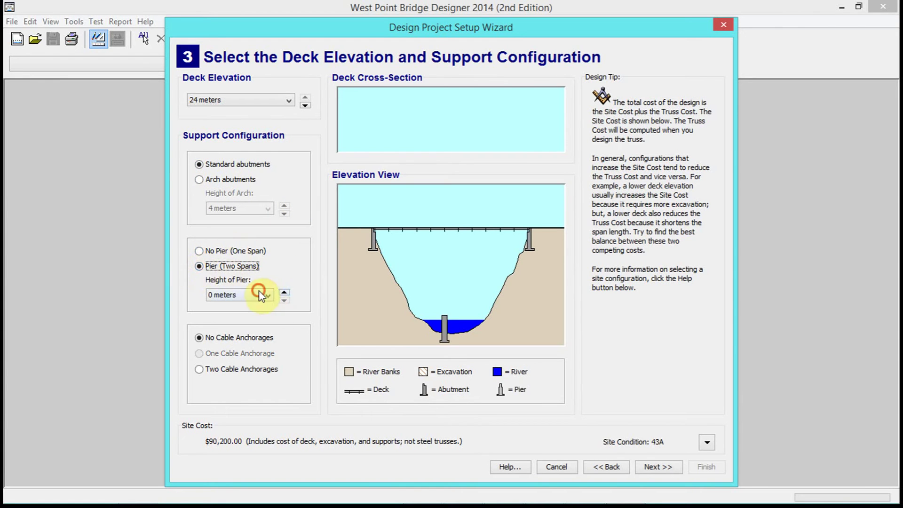
left_click(263, 294)
left_click(257, 305)
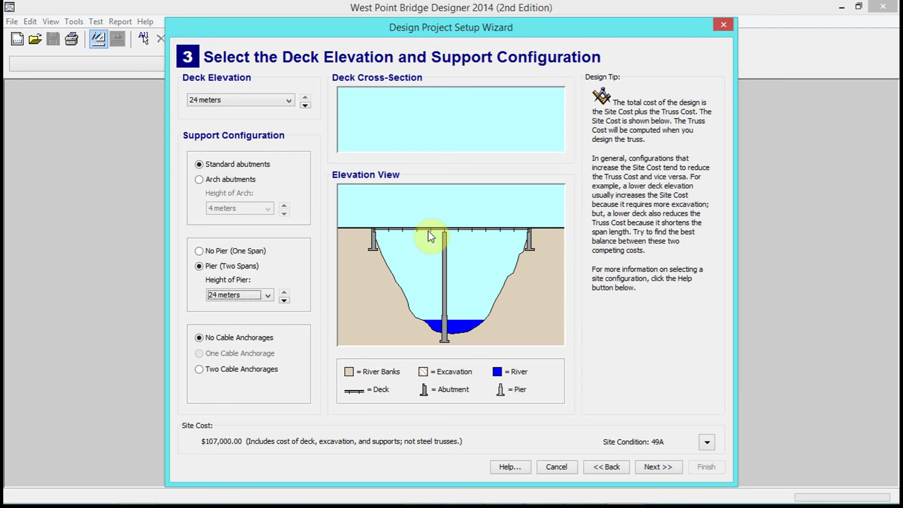
left_click(202, 252)
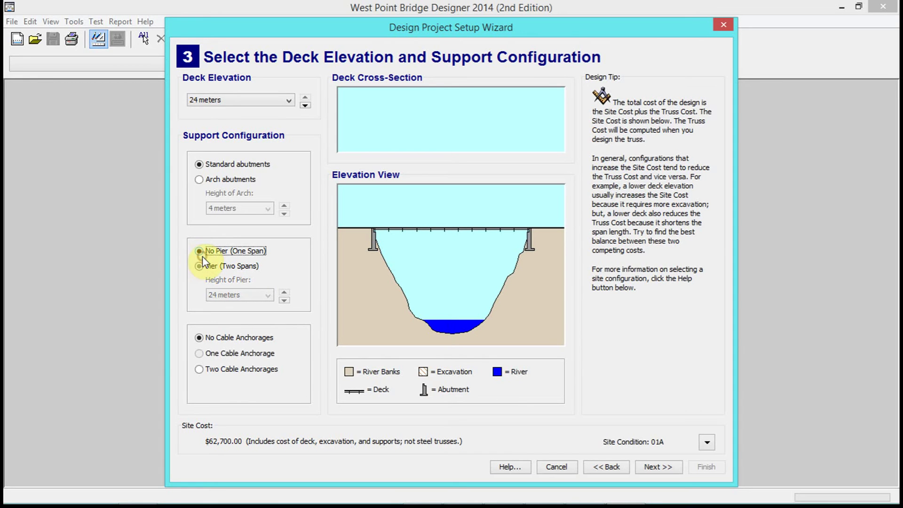
left_click(199, 370)
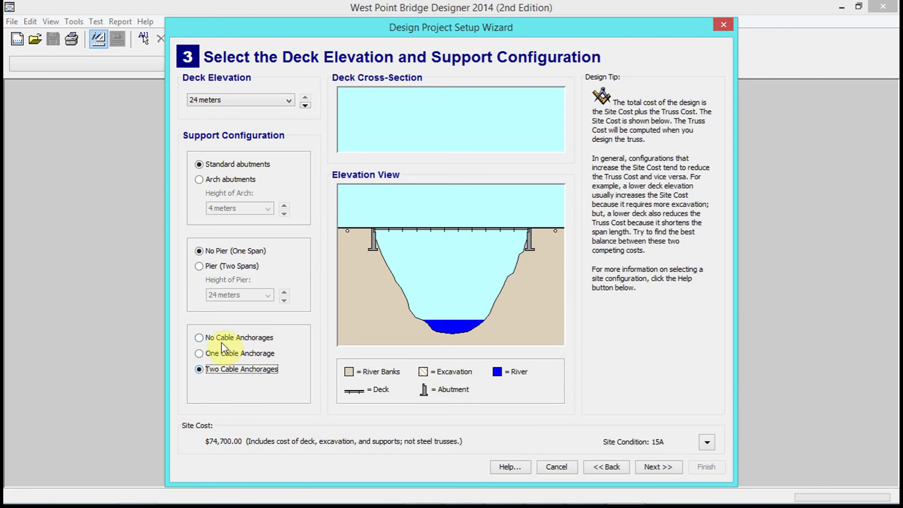
left_click(199, 338)
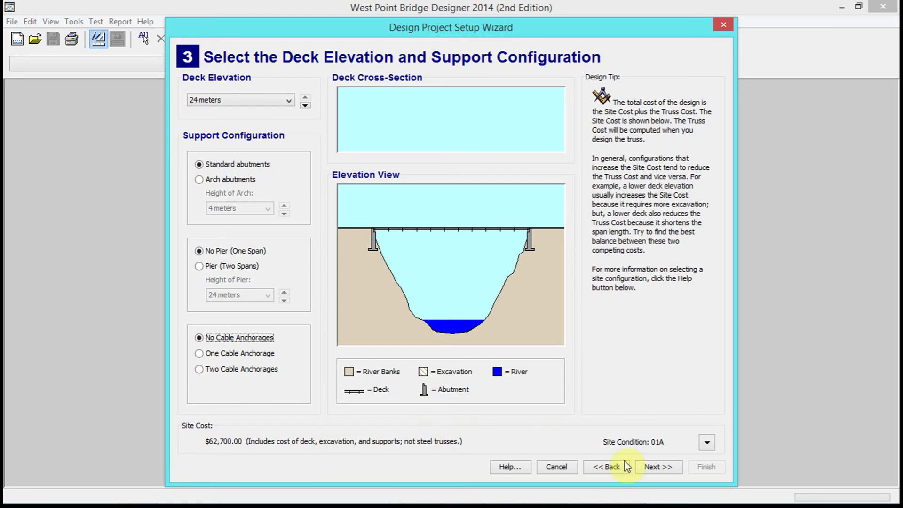
left_click(653, 468)
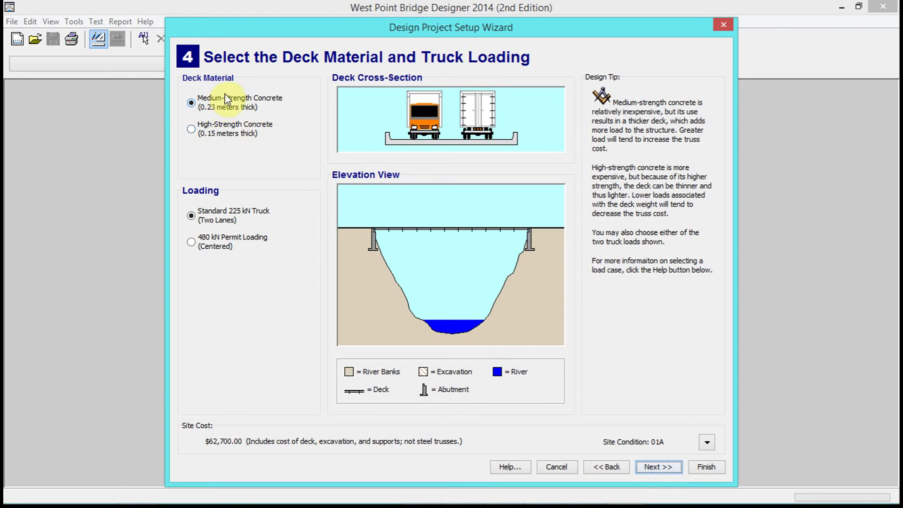
Step: Keep the medium-strength concrete deck and 225 kN truck, with no truss template, and finish setup
left_click(191, 129)
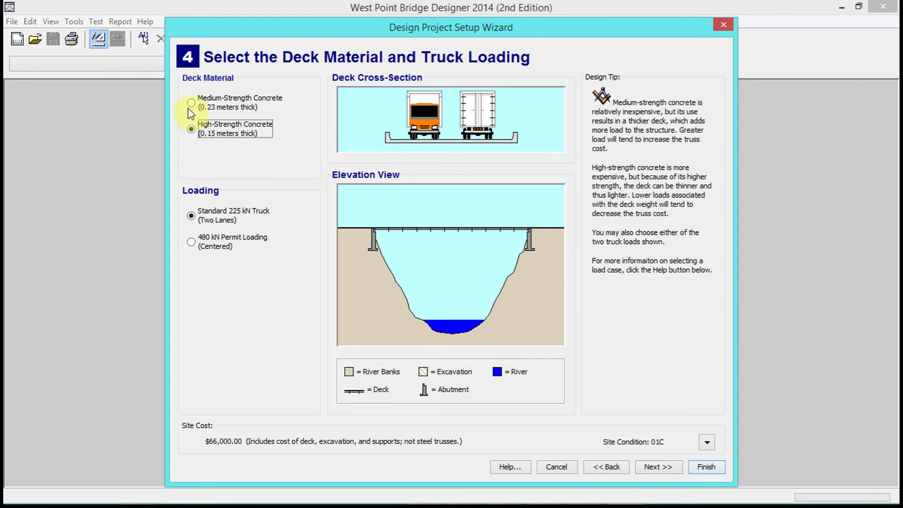
left_click(191, 104)
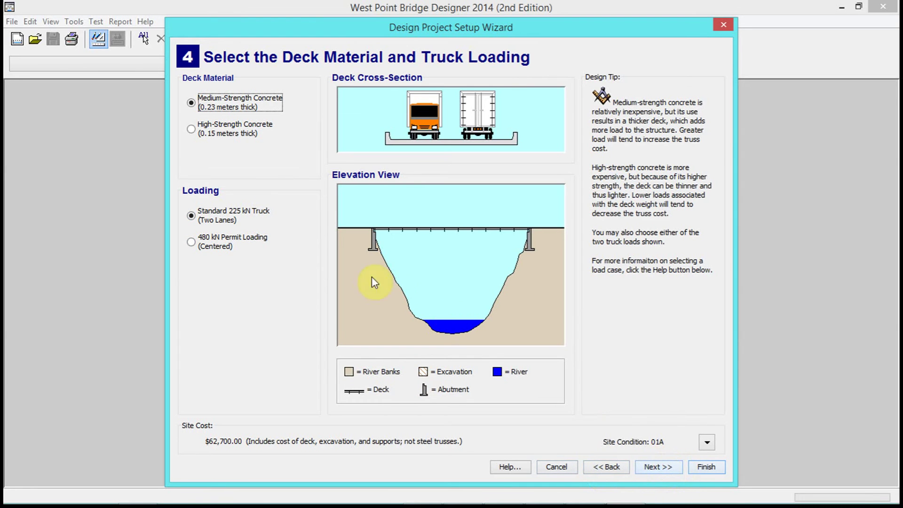
left_click(660, 468)
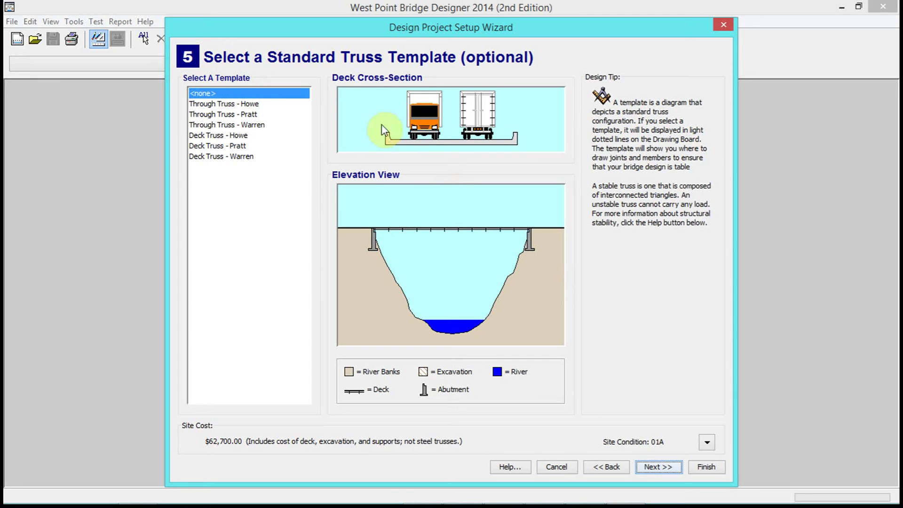
left_click(663, 465)
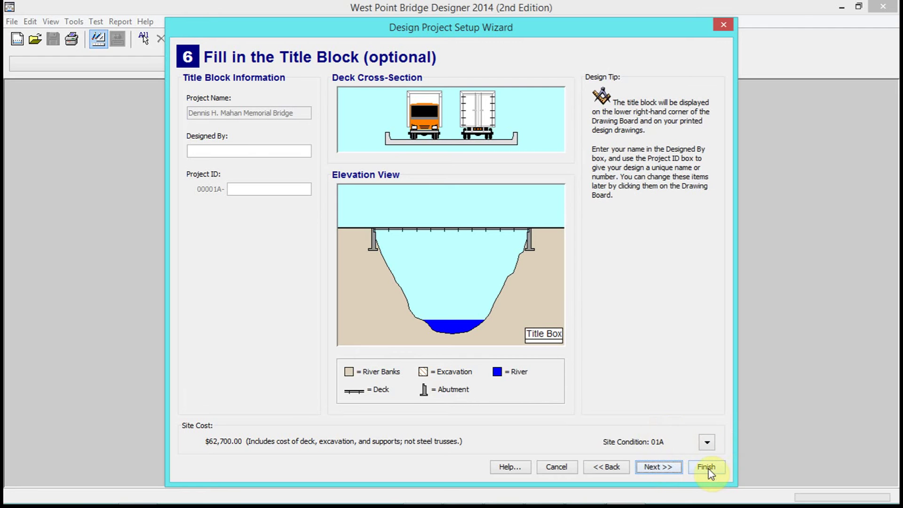
left_click(260, 150)
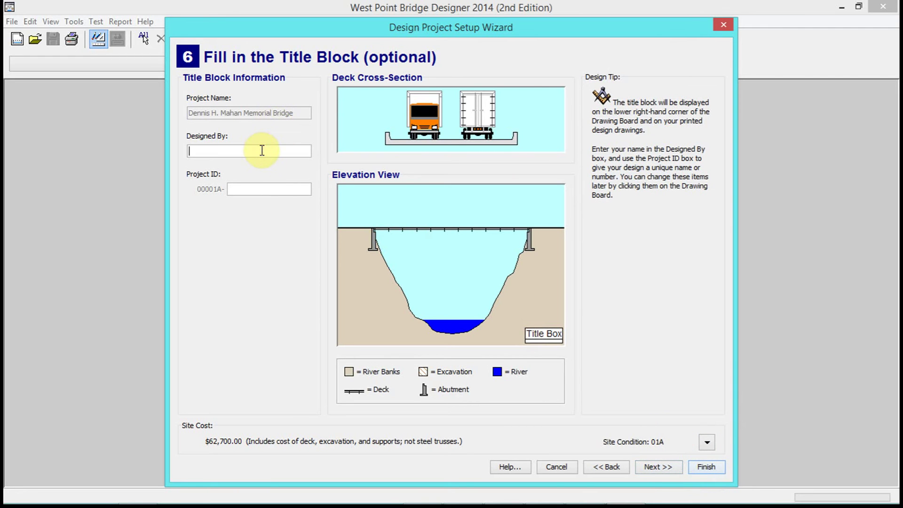
left_click(708, 467)
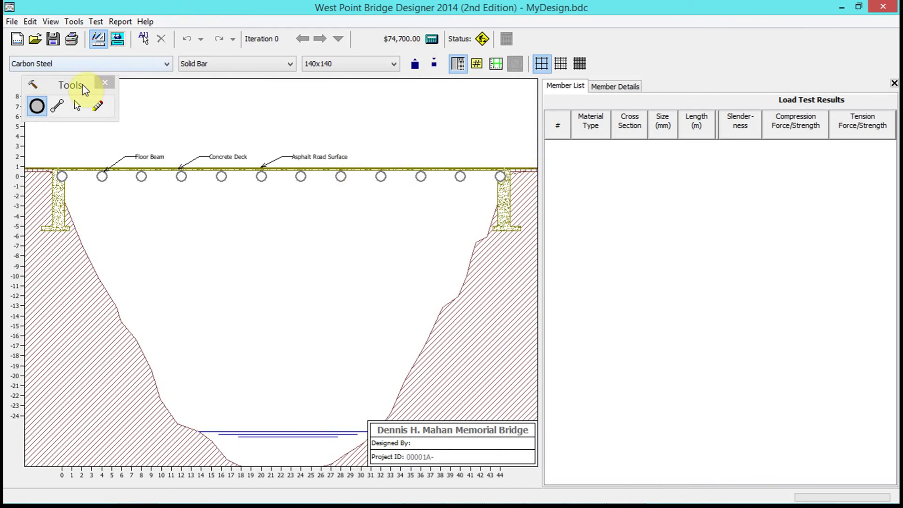
Step: Move the tools palette aside and place the top-row joints along the +6 m grid line
mouse_move(73, 85)
left_mouse_down()
mouse_move(614, 49)
mouse_move(706, 34)
left_mouse_up()
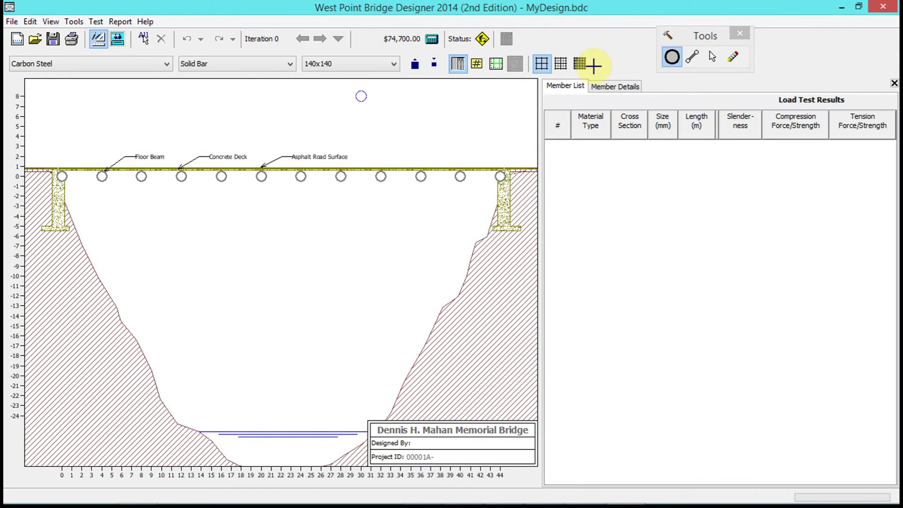
left_click_drag(705, 40, 662, 46)
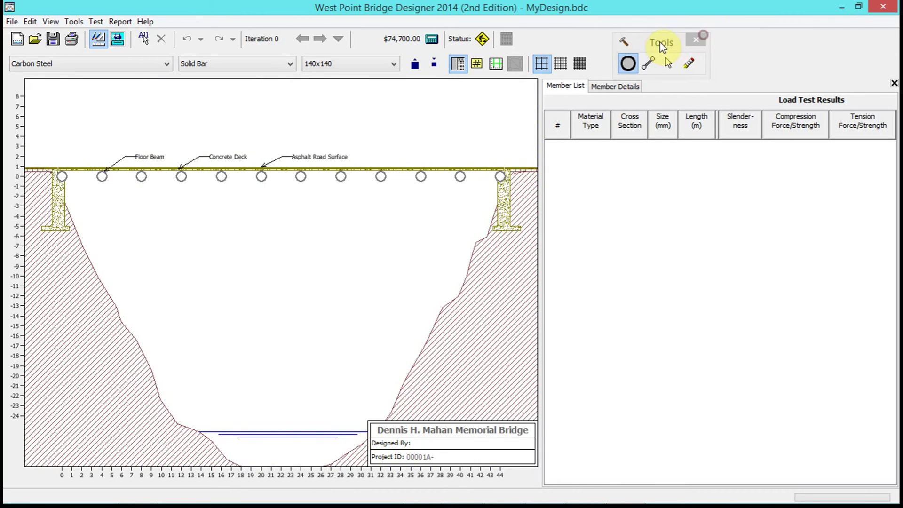
left_click(82, 116)
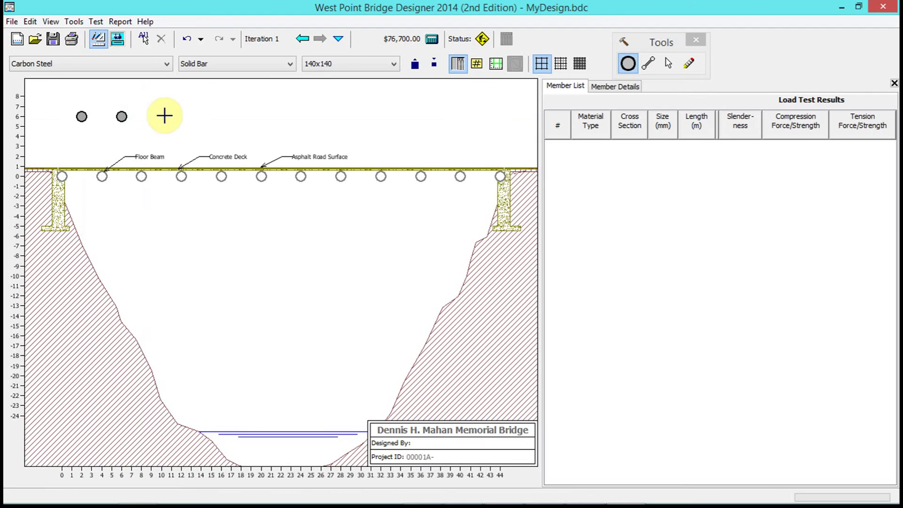
left_click(162, 116)
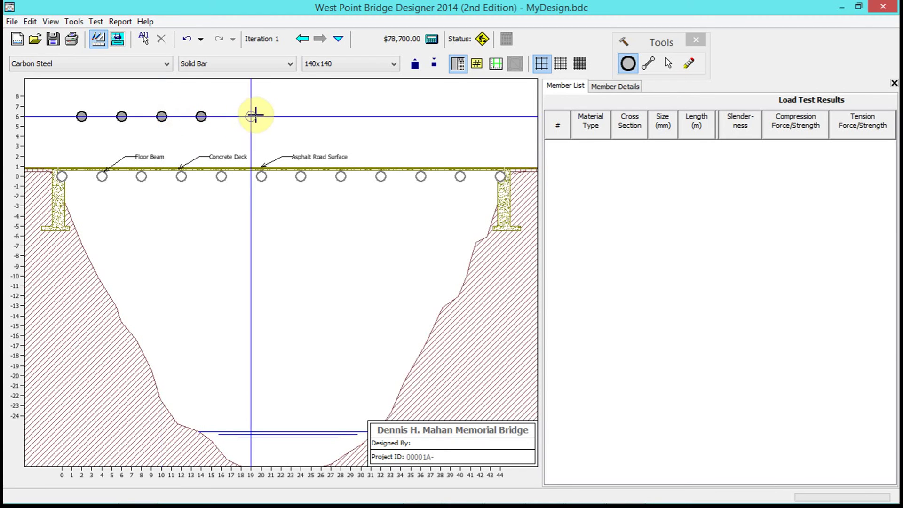
left_click(290, 116)
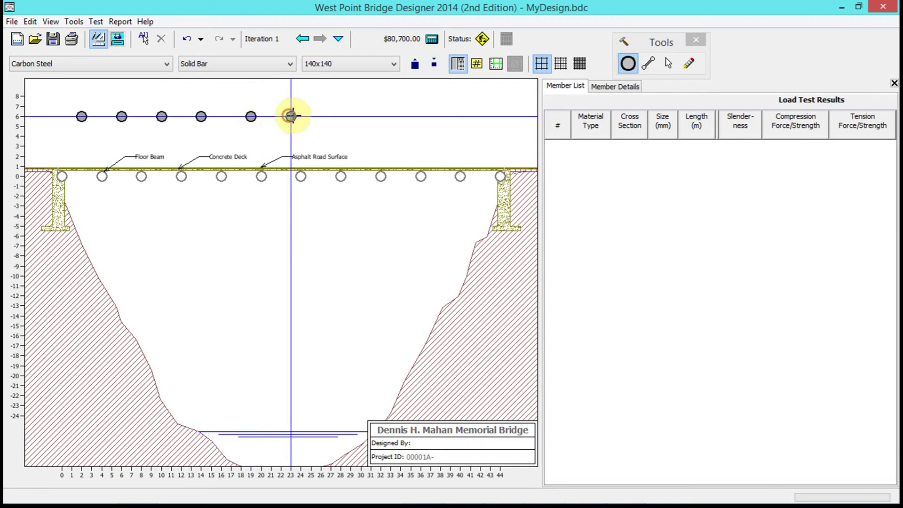
left_click(361, 117)
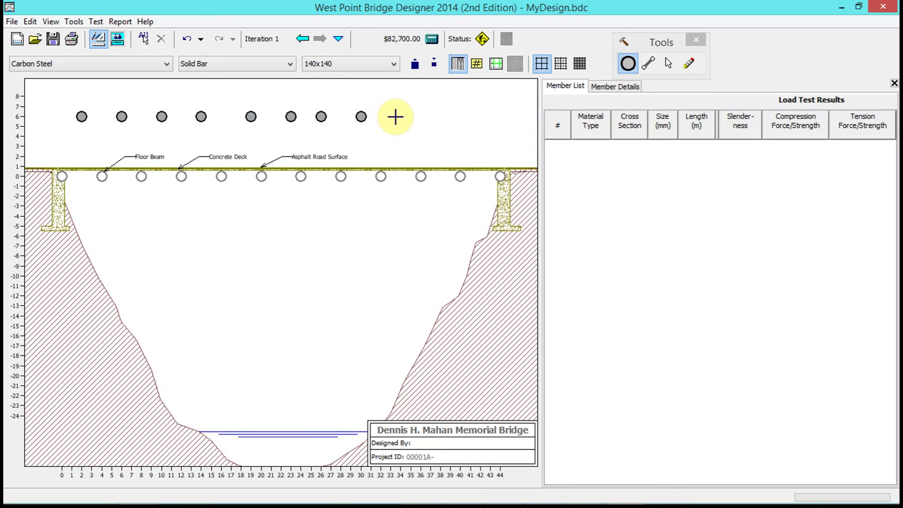
left_click(399, 116)
left_click(440, 117)
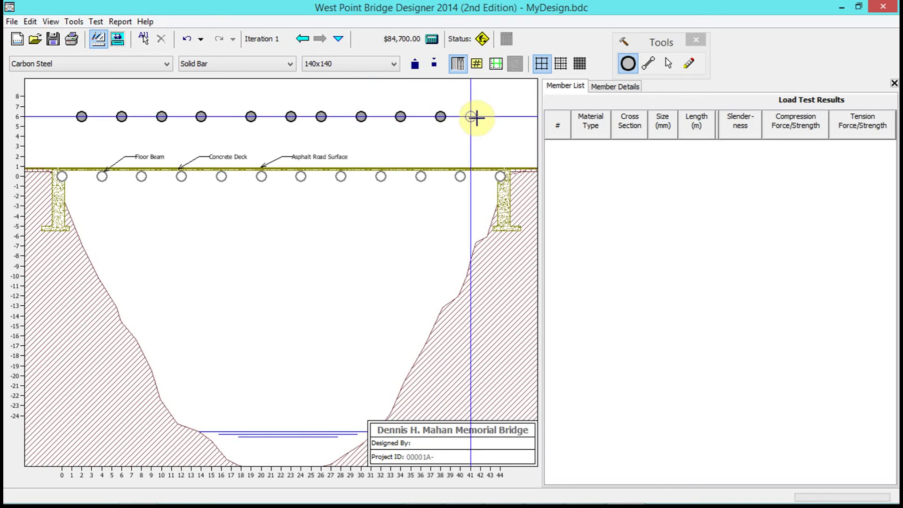
left_click(648, 63)
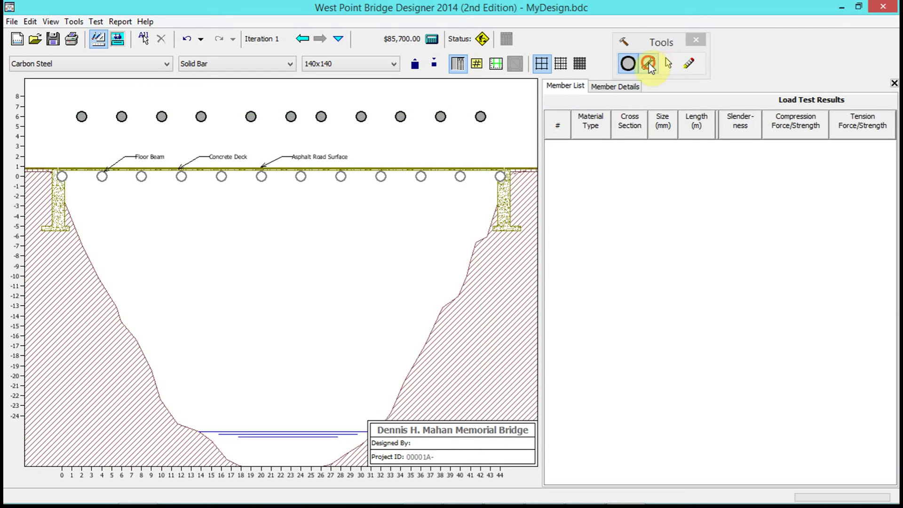
Step: Draw the top chord, the deck chord and alternating zigzag diagonals between the joints
left_click_drag(81, 116, 480, 116)
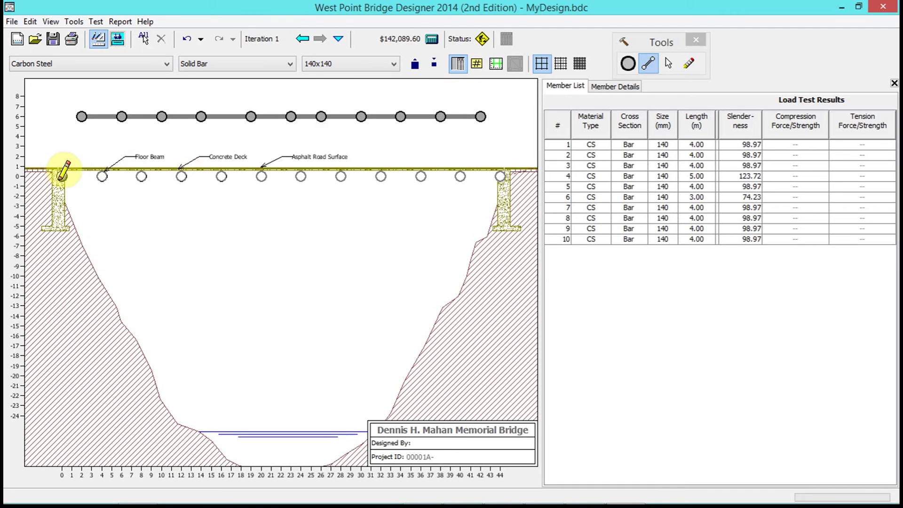
left_click_drag(61, 176, 500, 176)
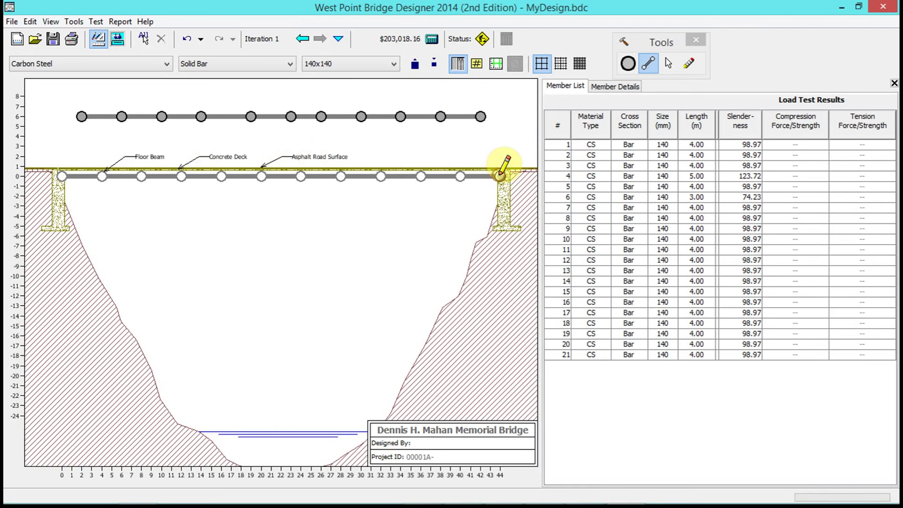
left_click_drag(61, 177, 102, 177)
left_click_drag(102, 177, 122, 116)
left_click_drag(122, 116, 201, 116)
left_click_drag(201, 116, 221, 176)
left_click_drag(221, 176, 261, 176)
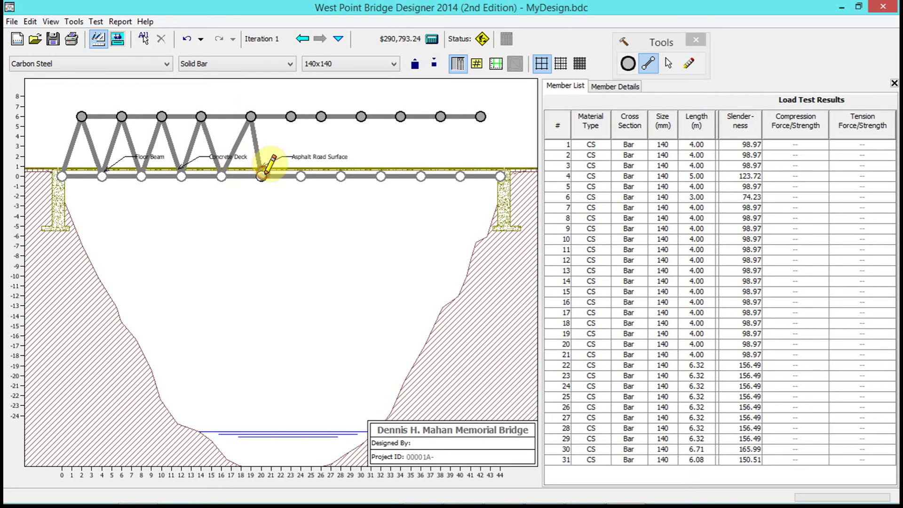
left_click_drag(291, 113, 301, 177)
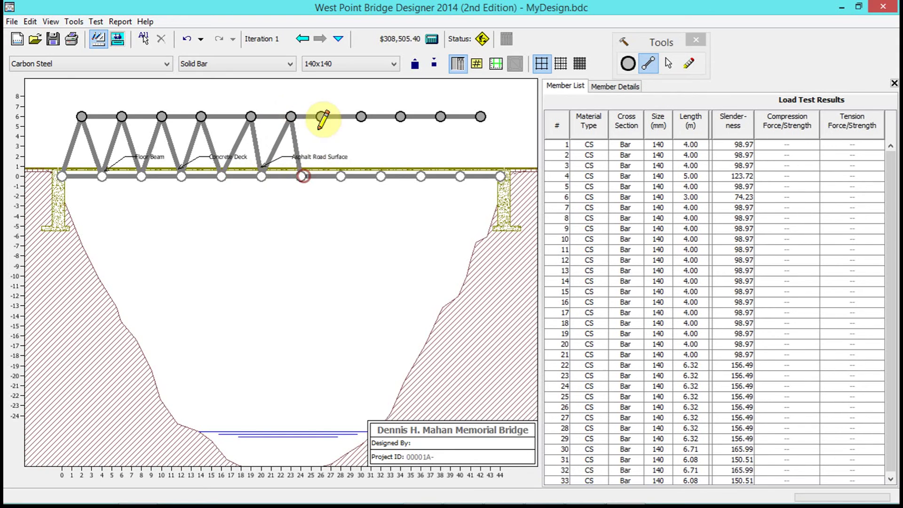
left_click_drag(321, 118, 500, 176)
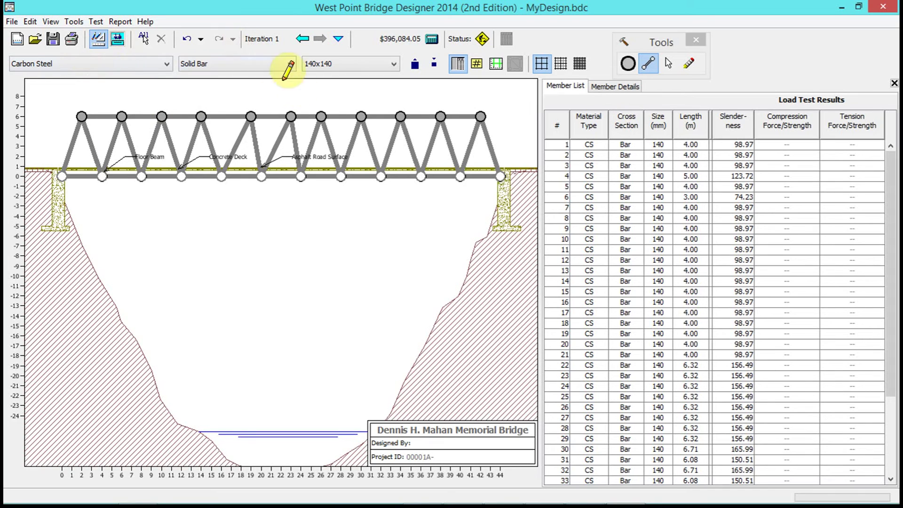
Step: Run Test > Load Test and return to the drawing board to see the overstressed members
left_click(98, 21)
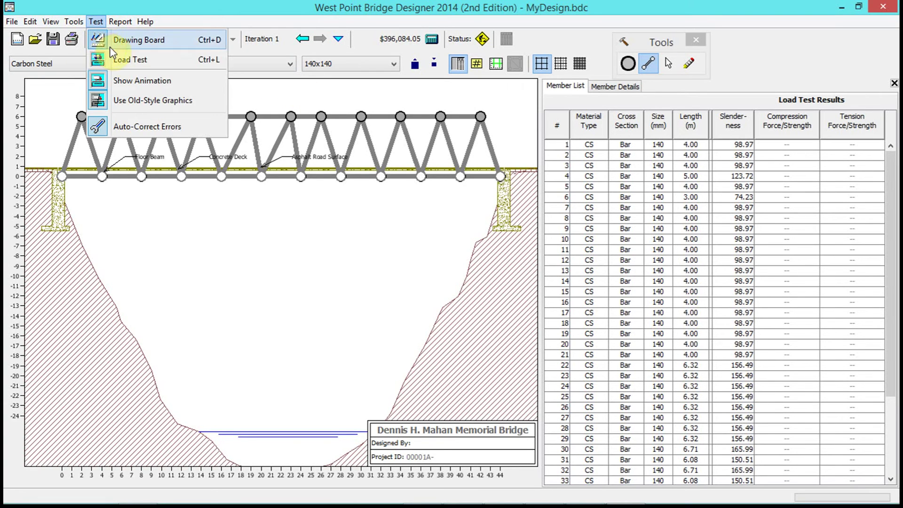
left_click(126, 60)
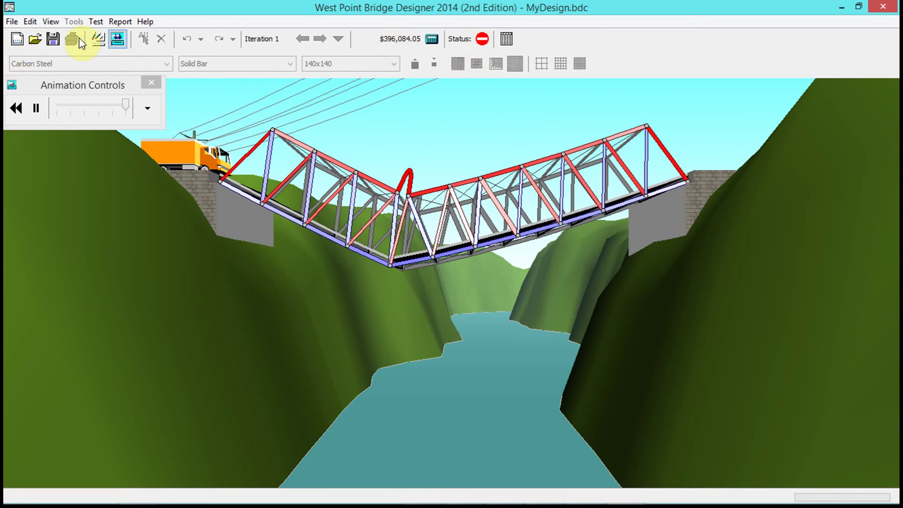
left_click(98, 39)
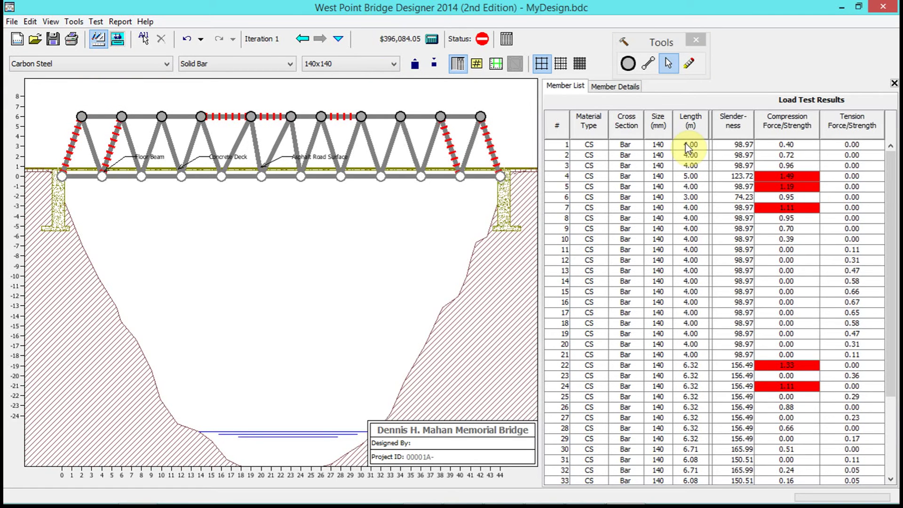
left_click(567, 177)
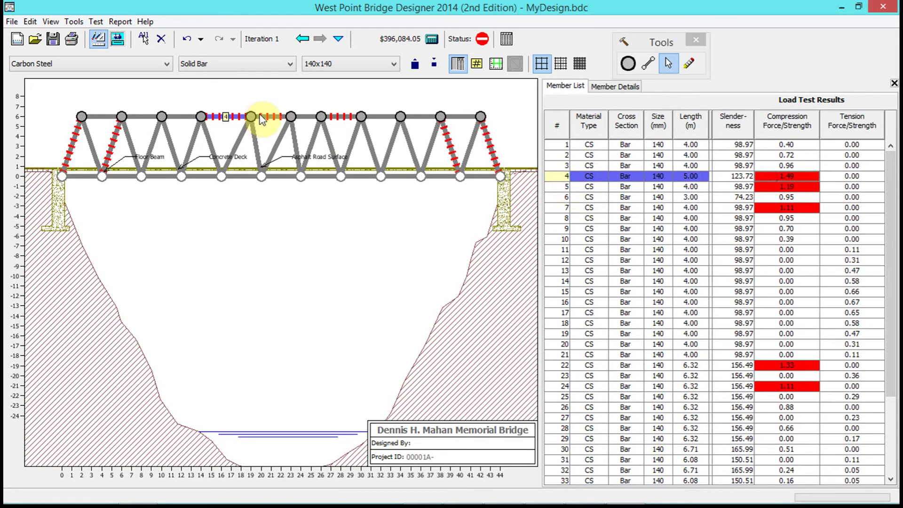
left_click(271, 116)
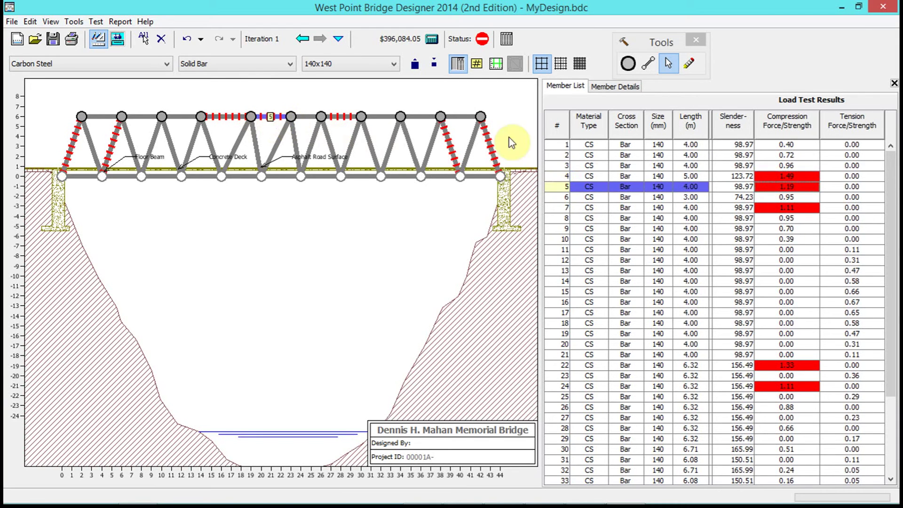
left_click(337, 117)
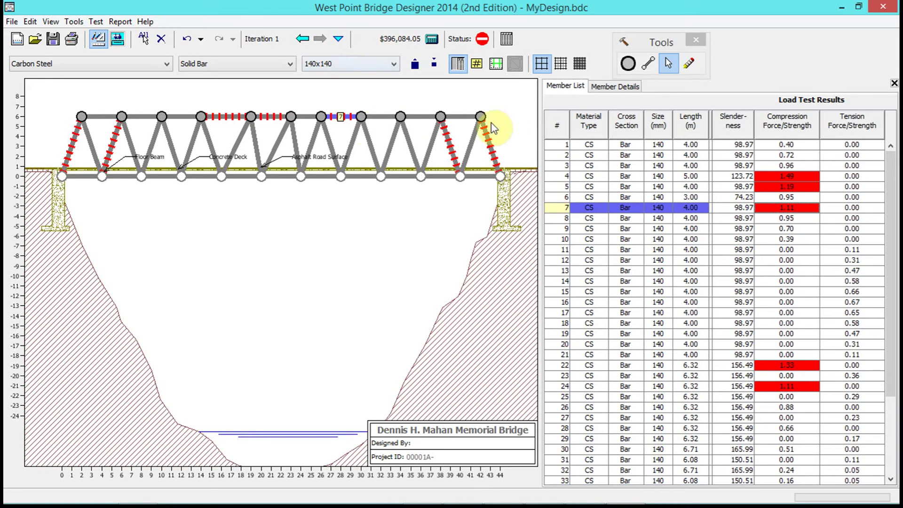
left_click(718, 230)
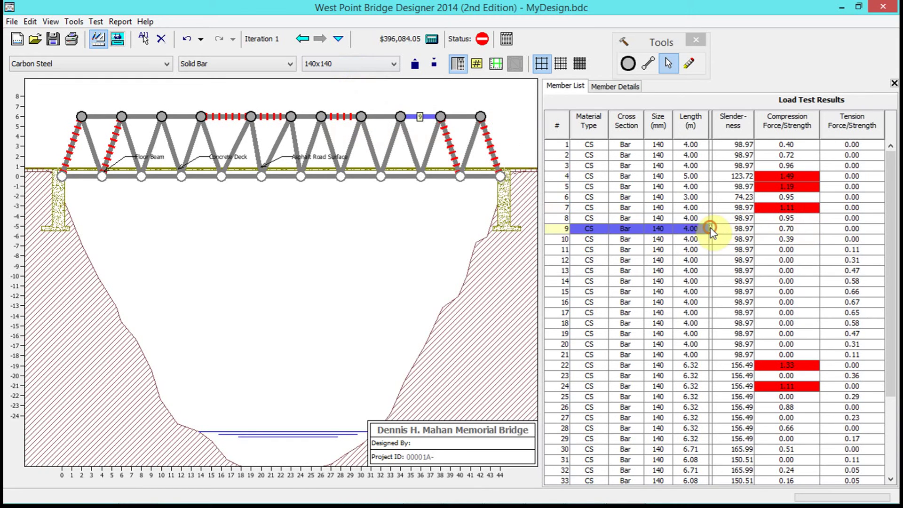
left_click(616, 206)
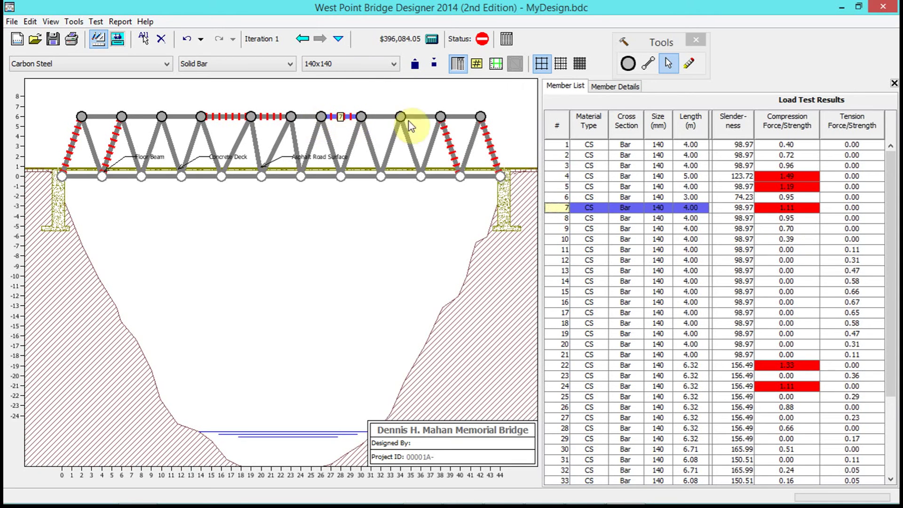
left_click(453, 150)
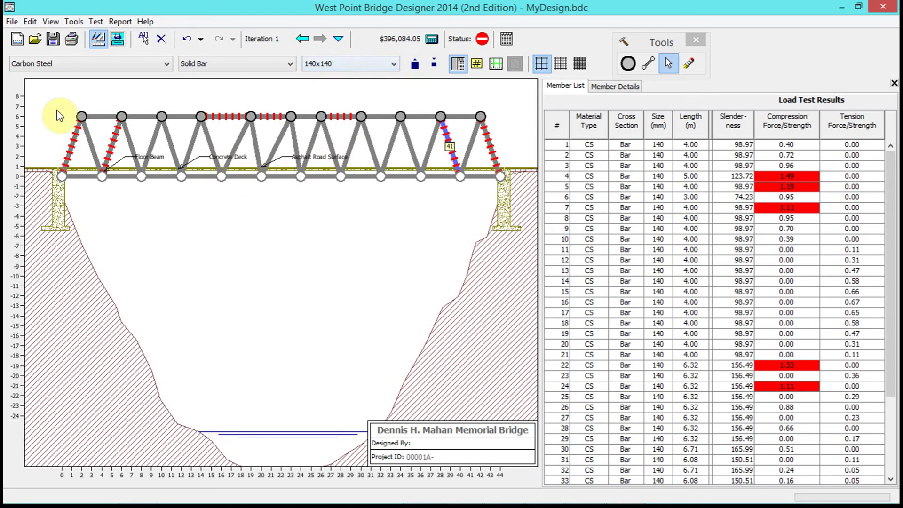
left_click(426, 98)
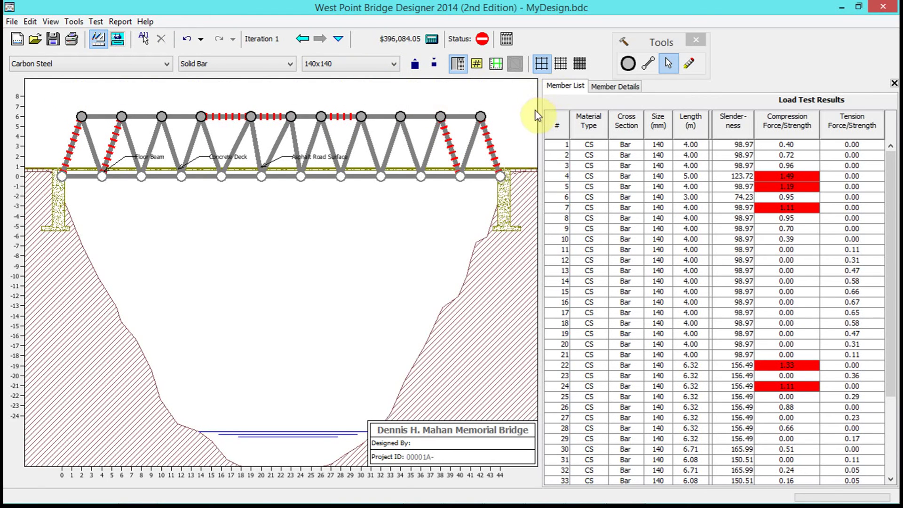
Step: Set top chord members 1–10 to 260x260 high-strength low-alloy steel
left_click_drag(525, 126, 522, 125)
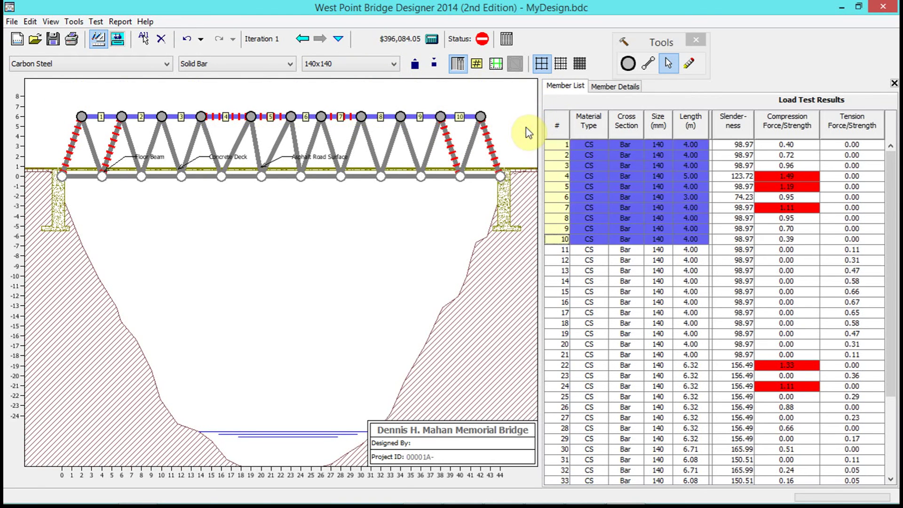
left_click(393, 64)
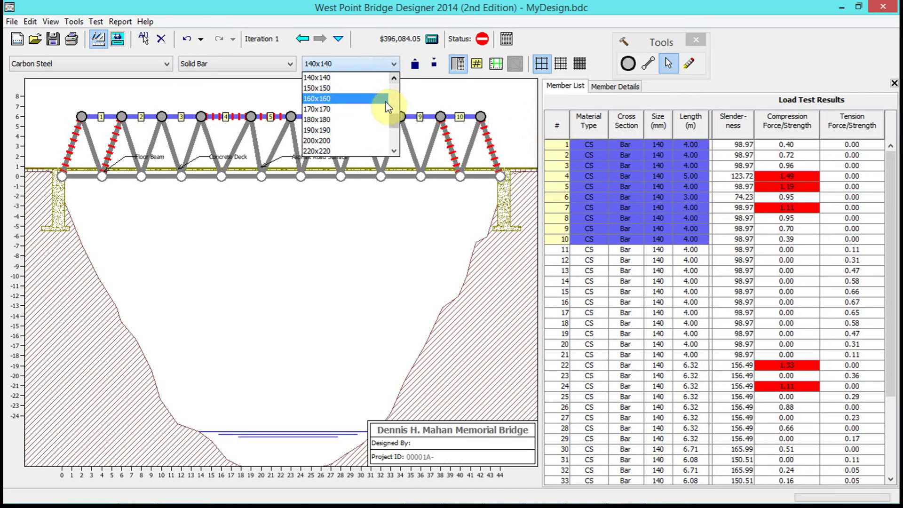
left_click(154, 81)
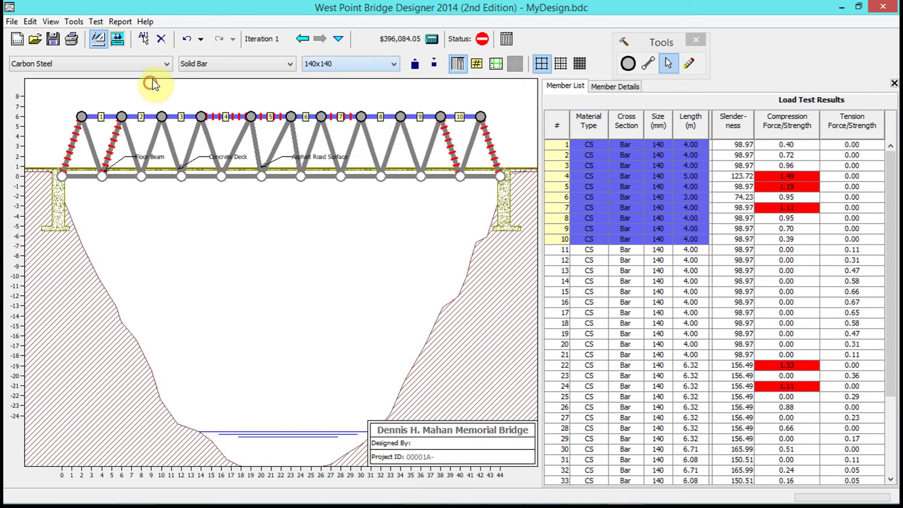
left_click(163, 63)
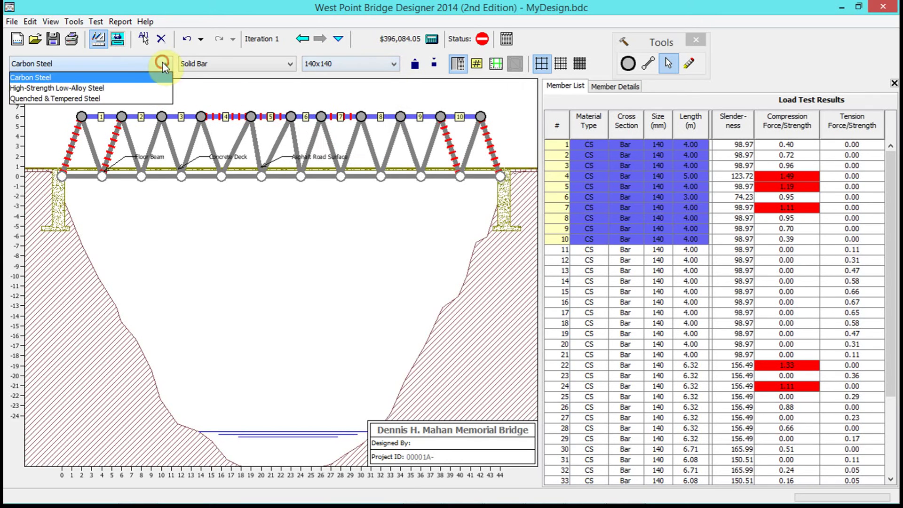
left_click(158, 89)
left_click(313, 66)
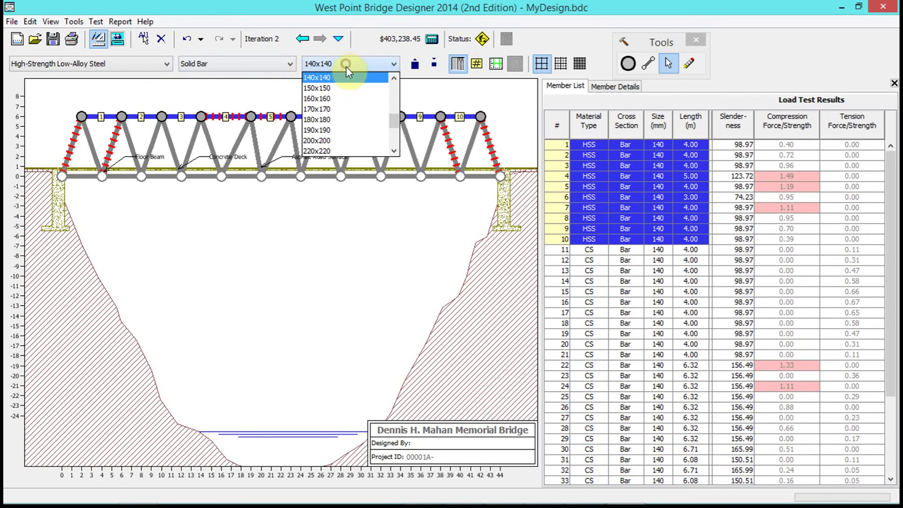
left_click_drag(394, 90, 373, 137)
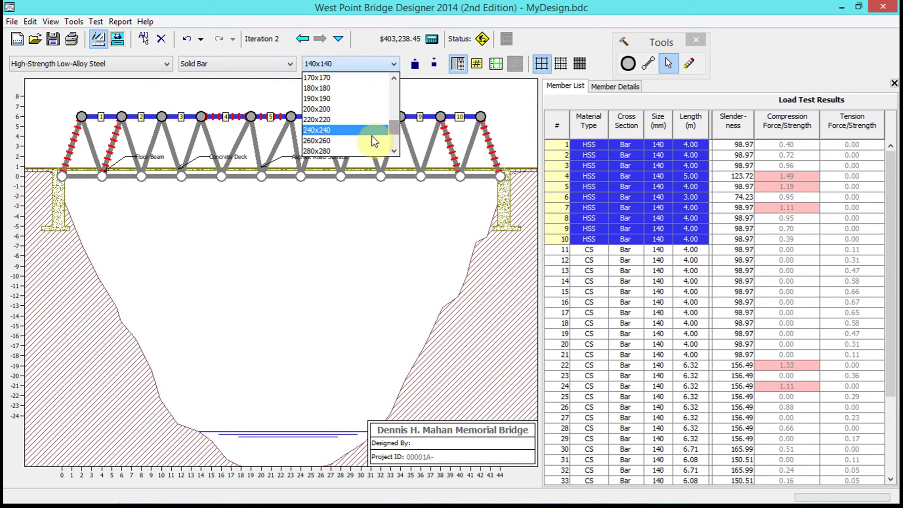
left_click(363, 141)
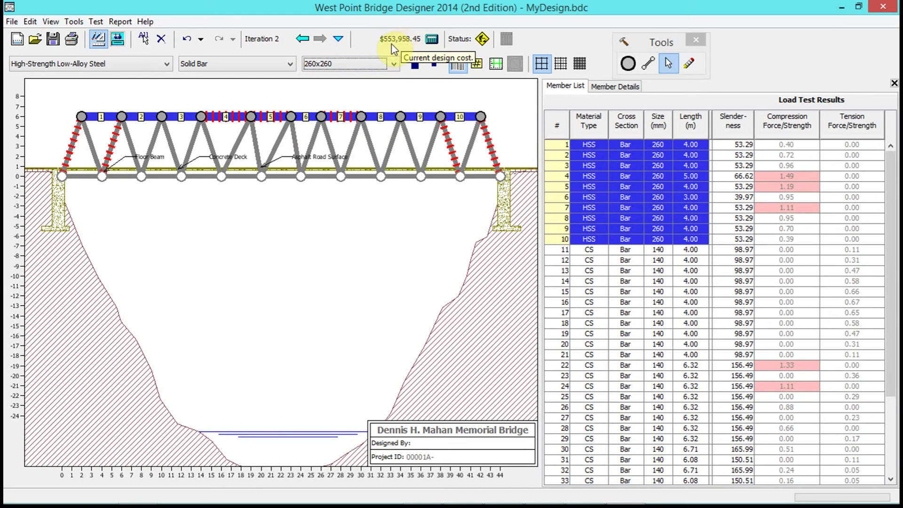
left_click(522, 97)
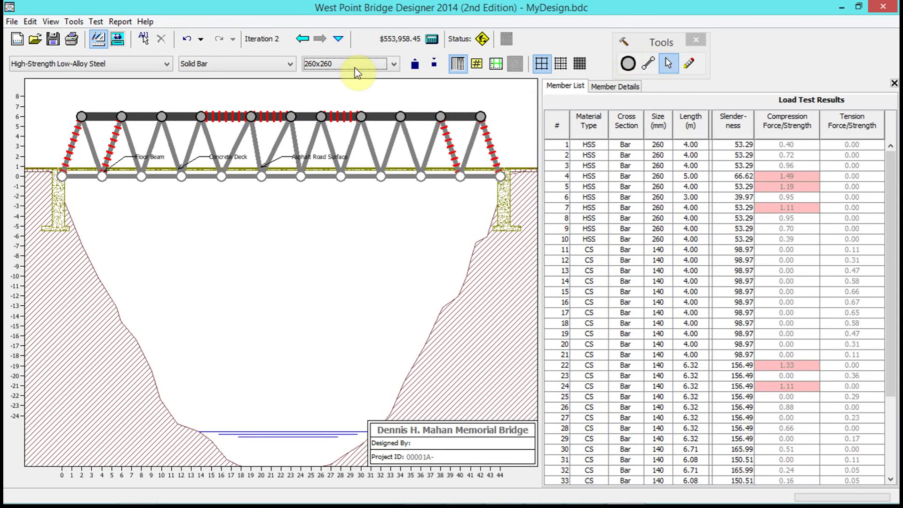
Step: Rerun the load test and return to the drawing, leaving diagonals 22 and 24 failing
left_click(120, 40)
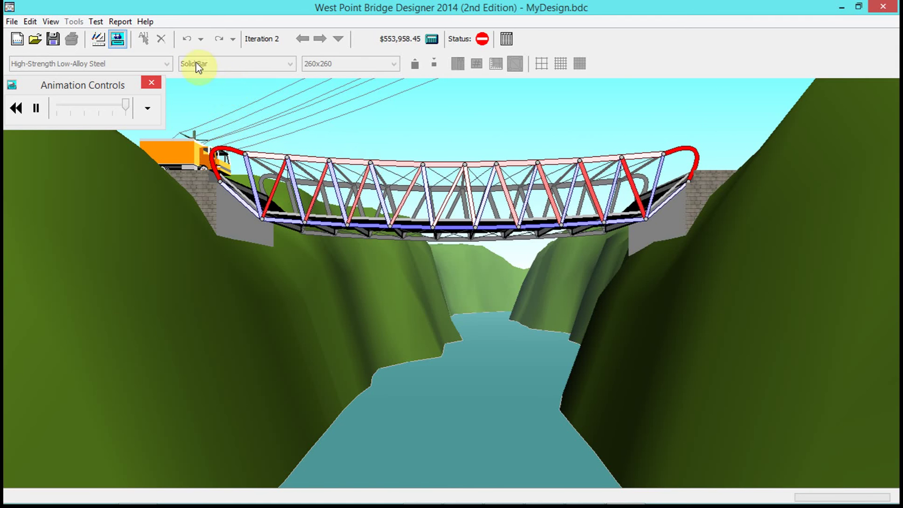
left_click(97, 35)
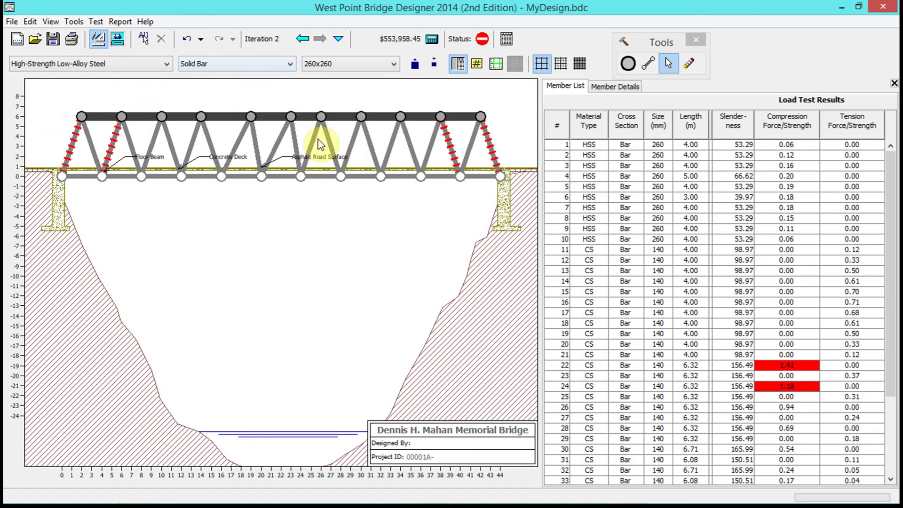
Step: Change end diagonals 22 and 43 to 500x500 high-strength low-alloy steel hollow tubes
left_click(71, 149)
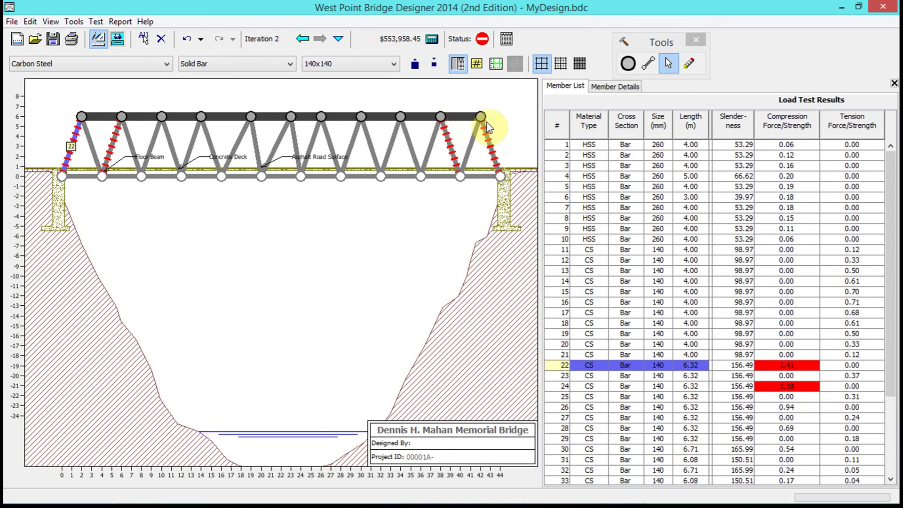
left_click(490, 147, "ctrl")
left_click(369, 64)
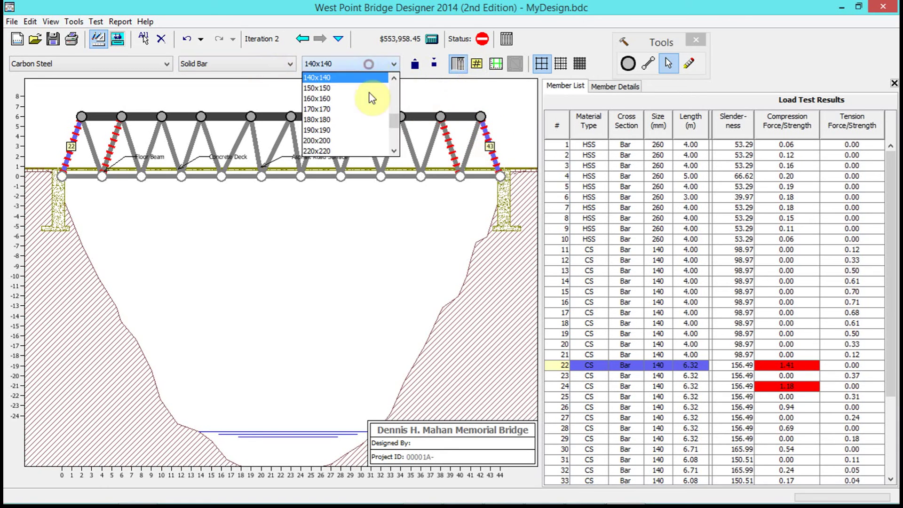
left_click(364, 140)
left_click(162, 67)
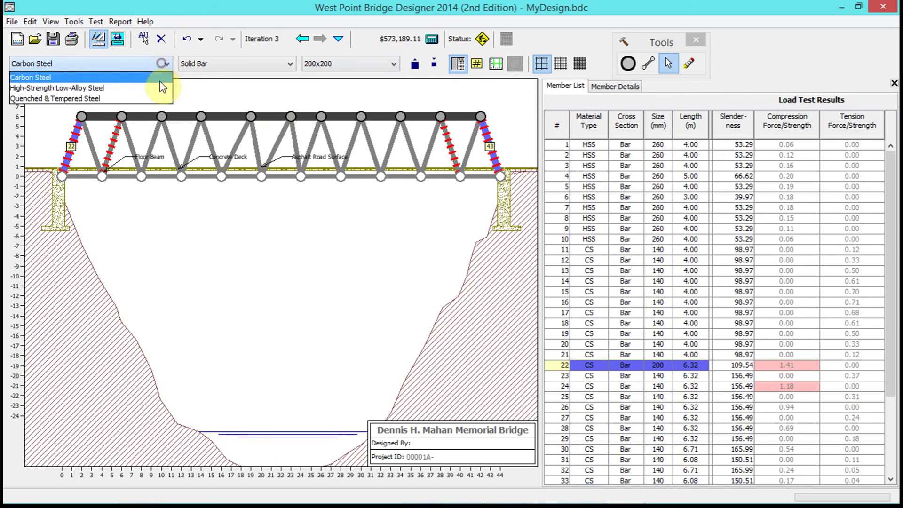
left_click(157, 89)
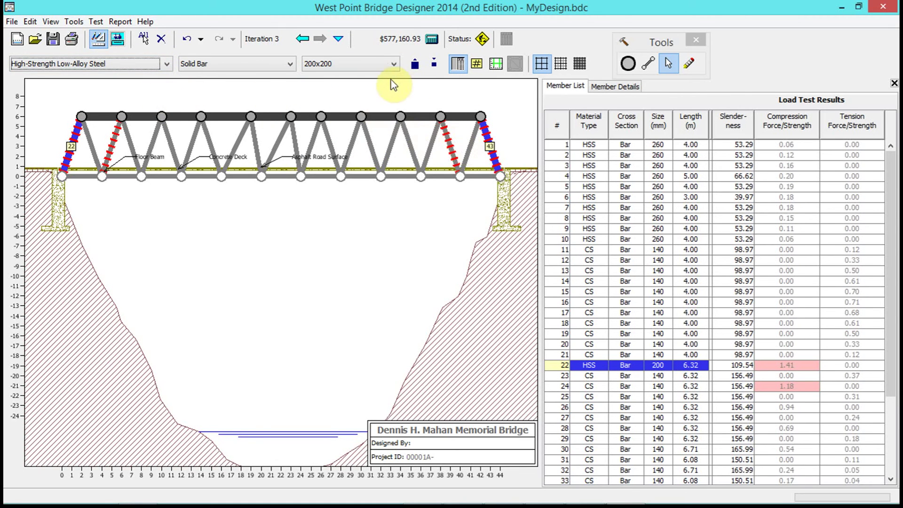
left_click(393, 64)
left_click_drag(393, 121, 380, 151)
left_click(372, 150)
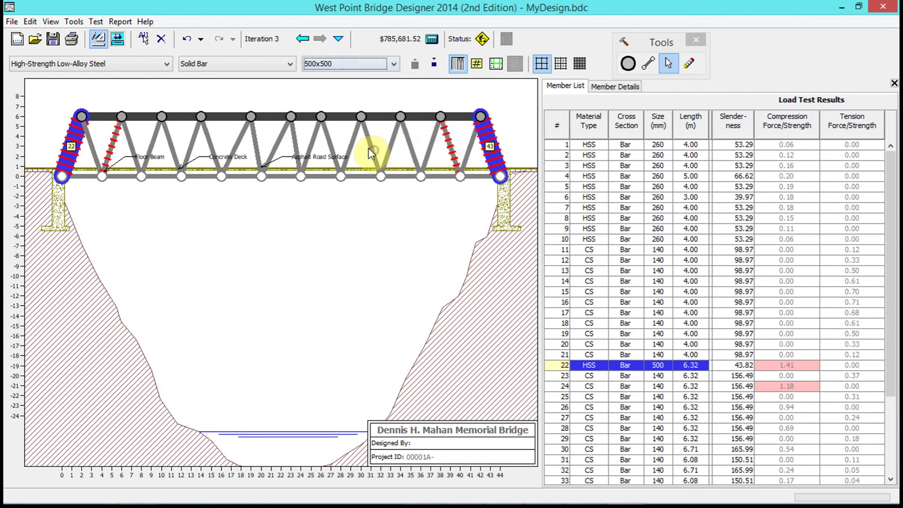
left_click(262, 64)
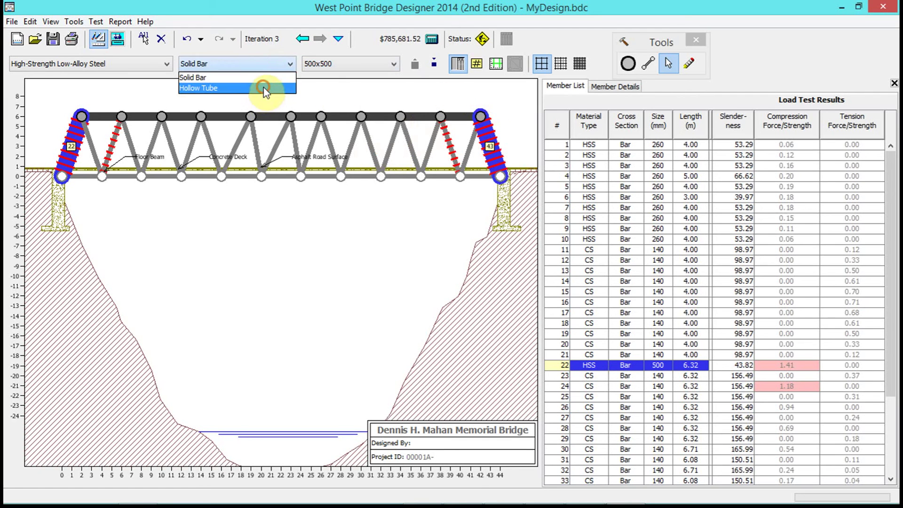
left_click(262, 88)
left_click(470, 89)
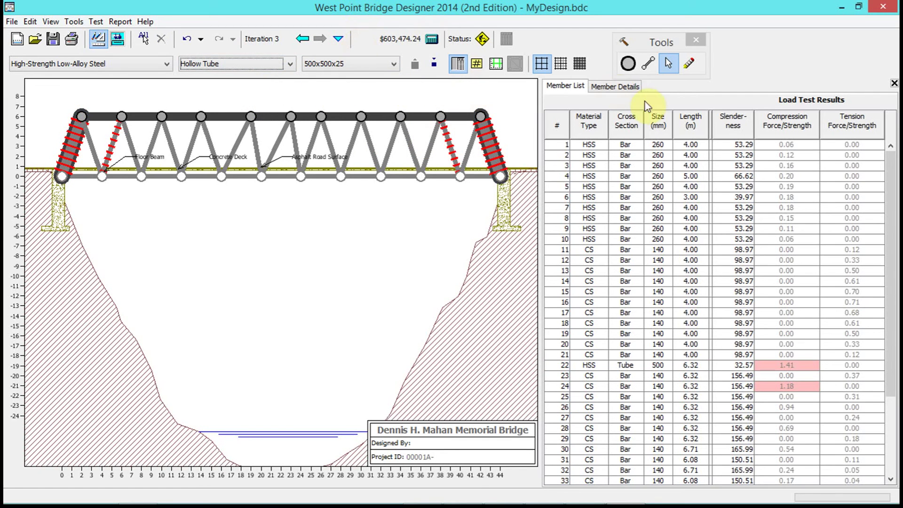
left_click(118, 39)
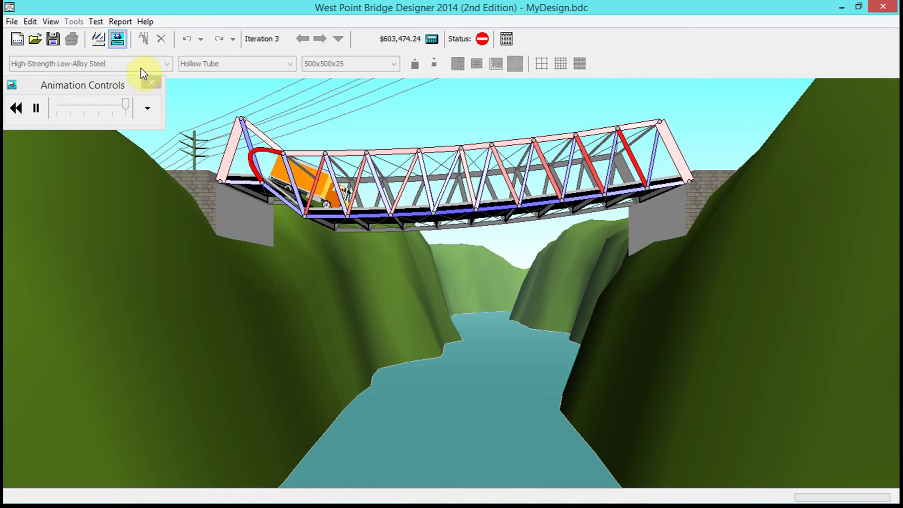
Step: Return to the drawing board, where member 22 is at 0.13 and only diagonal 24 still fails
left_click(98, 39)
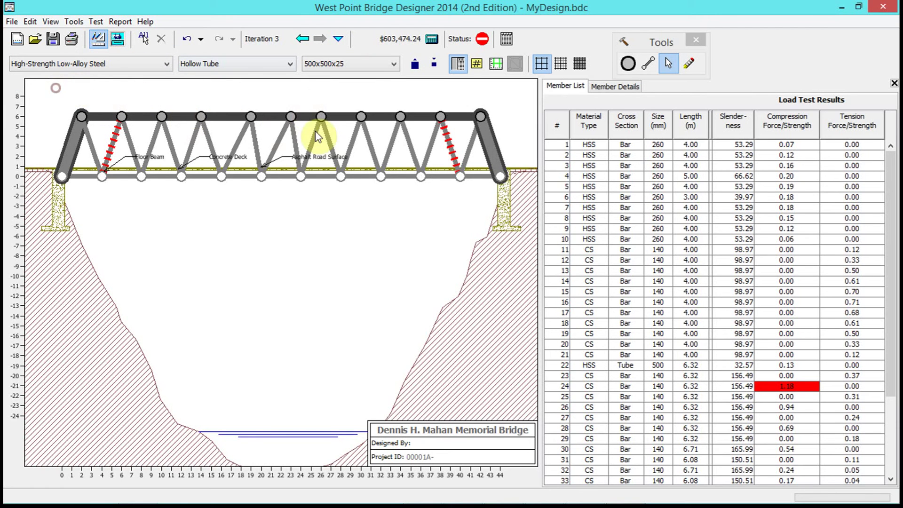
Step: Make all members 400x400 high-strength low-alloy steel solid bars and run the load test
key("ctrl+a")
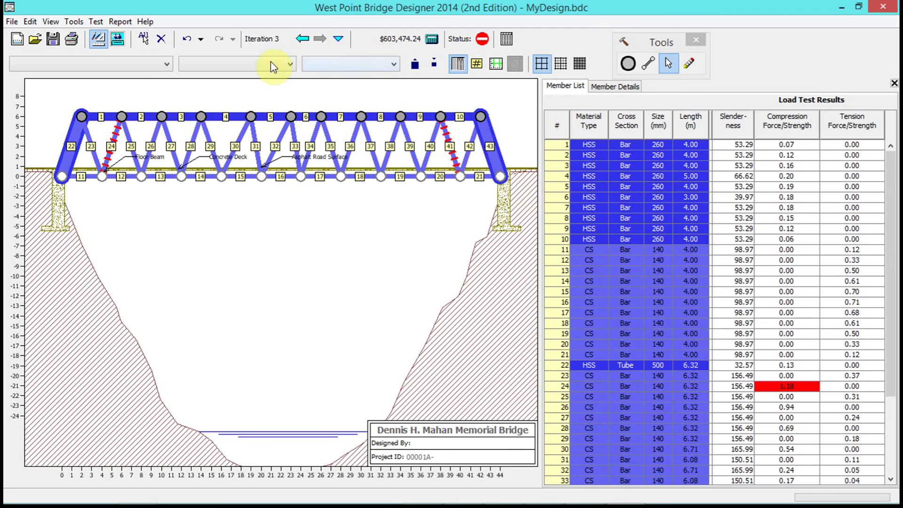
left_click(149, 64)
left_click(141, 88)
left_click(289, 64)
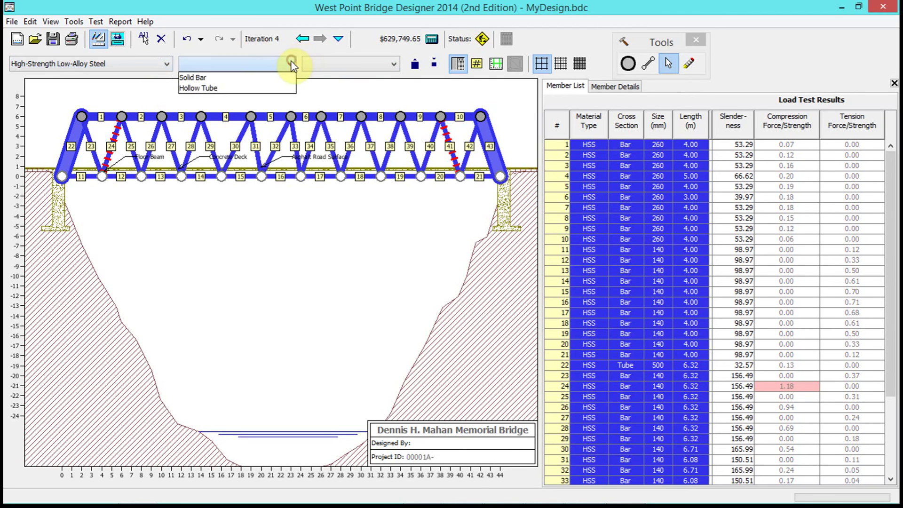
left_click(277, 77)
left_click(393, 64)
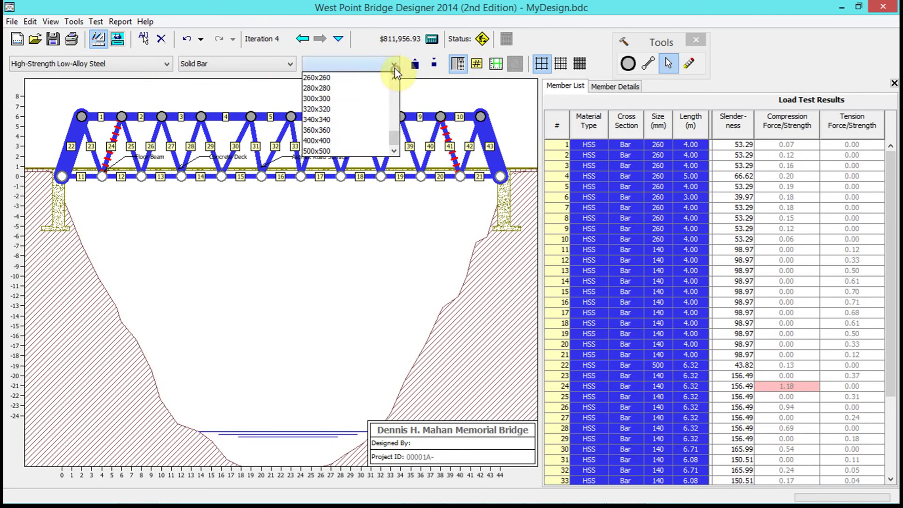
left_click(341, 140)
left_click(423, 211)
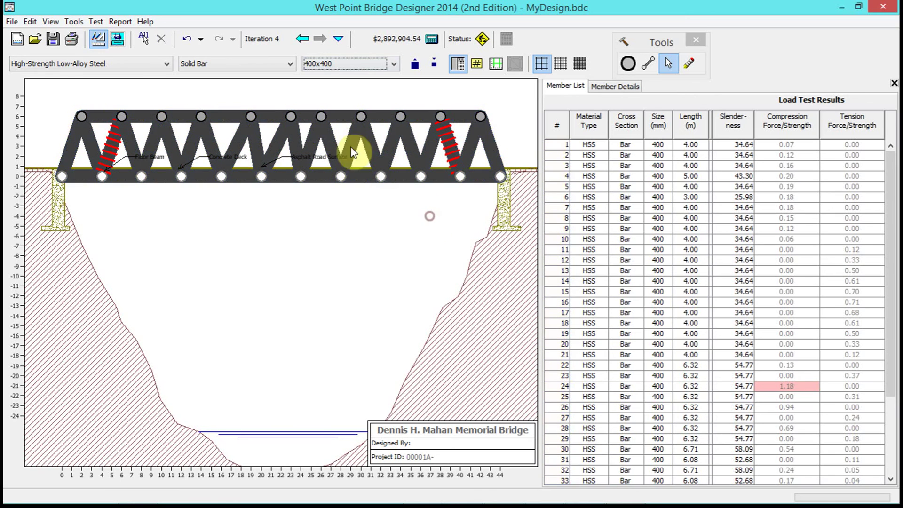
left_click(117, 38)
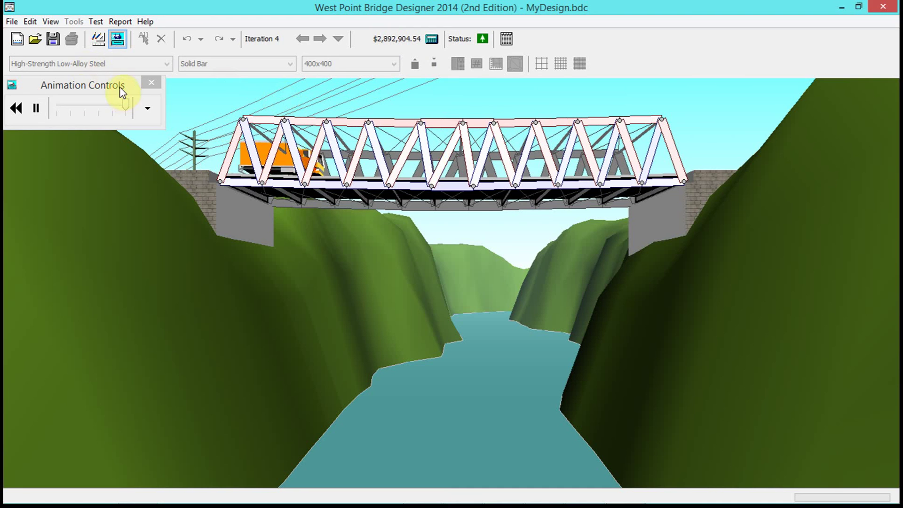
Step: Return to the drafting board after the truck crosses the intact bridge
left_click(99, 40)
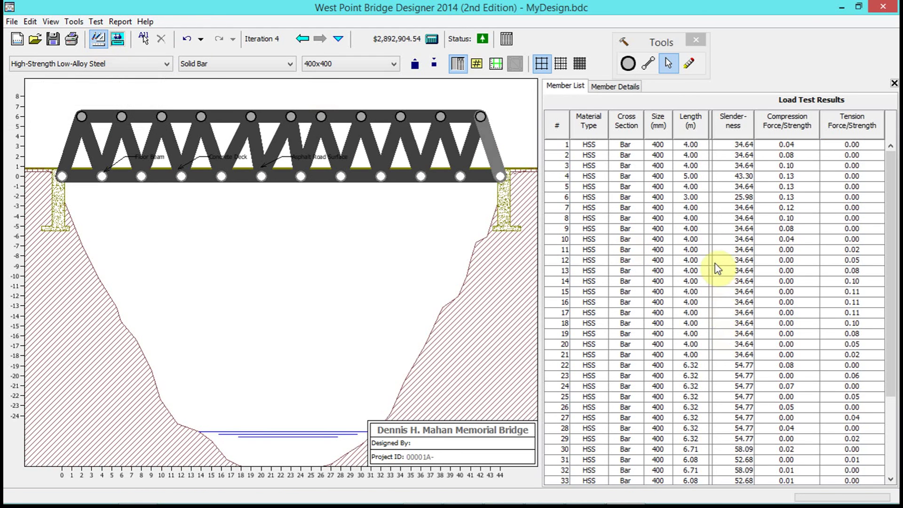
Step: View member 8's details (400x400 high-strength bar, $25120.00), then the Cost Calculations Report
left_click(380, 119)
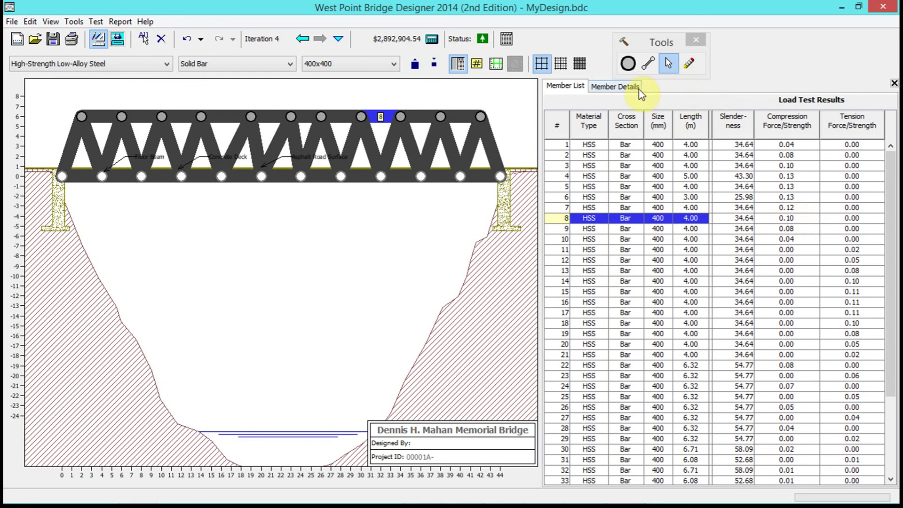
left_click(616, 86)
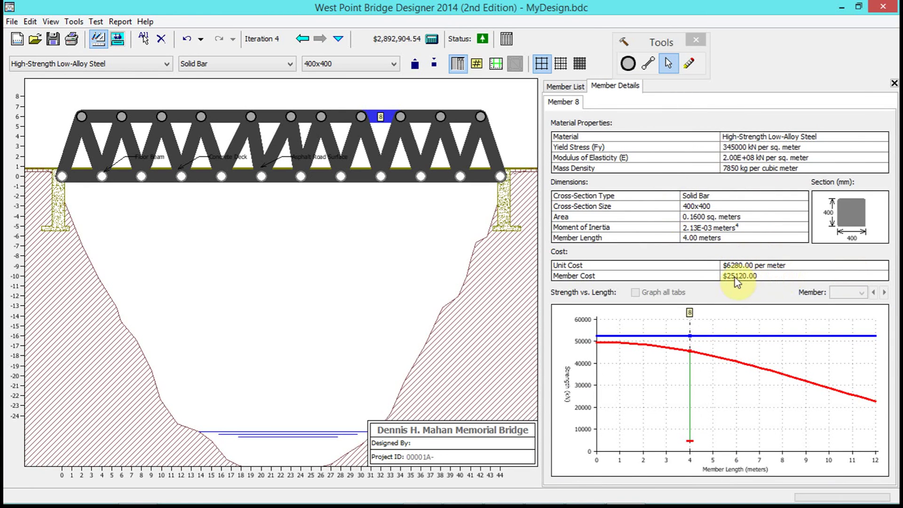
left_click(383, 118)
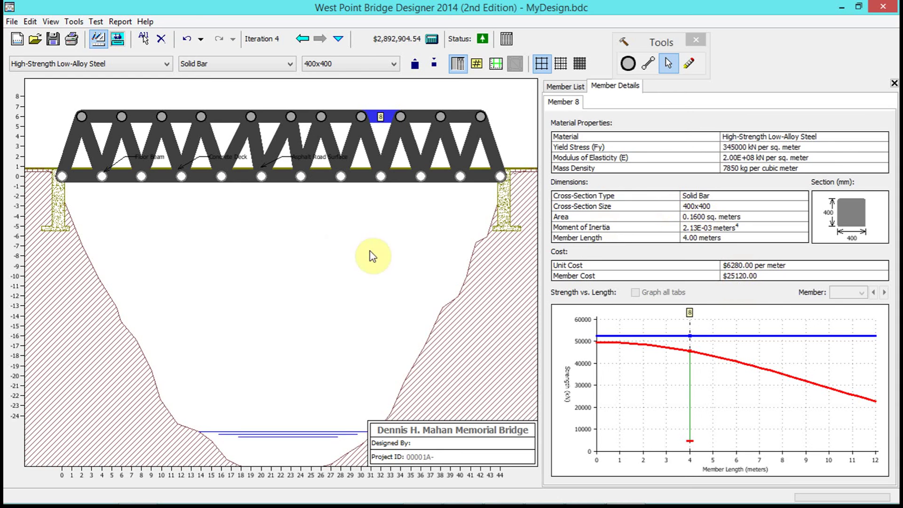
left_click(433, 41)
left_click_drag(519, 145, 447, 71)
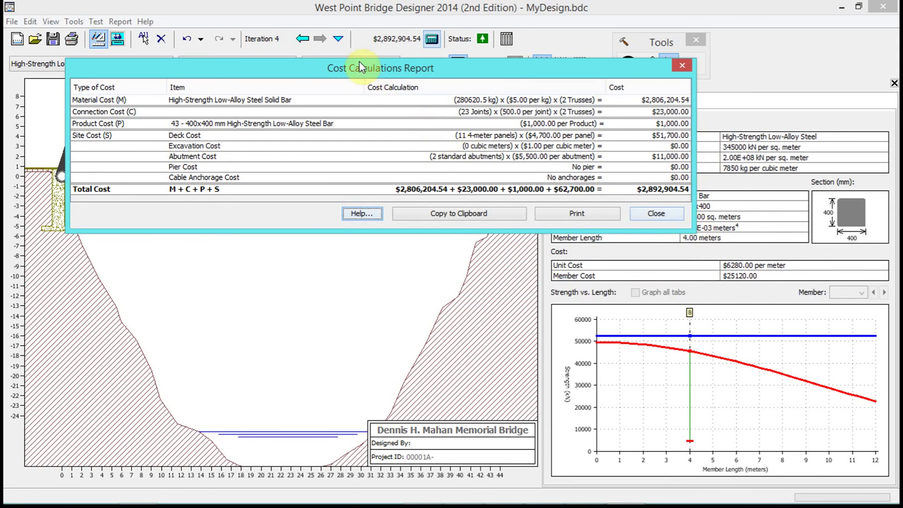
left_click_drag(369, 78, 393, 99)
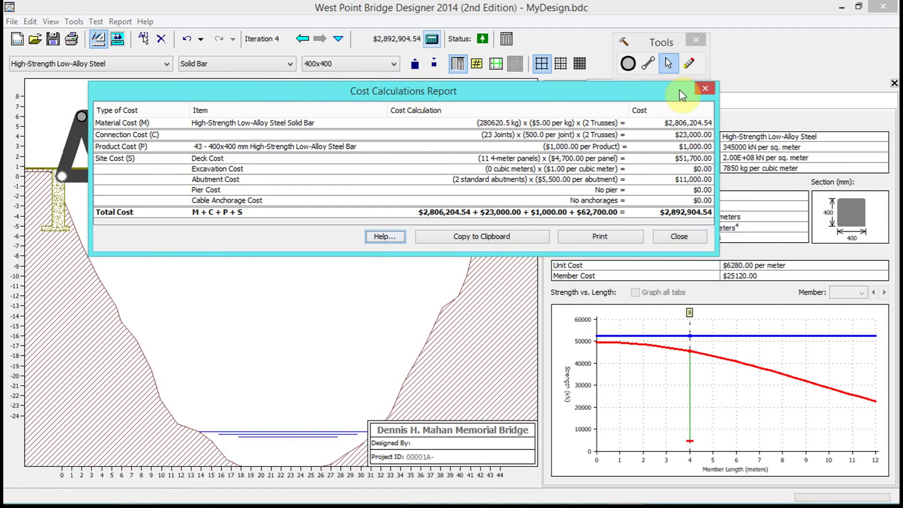
left_click(704, 90)
left_click(432, 41)
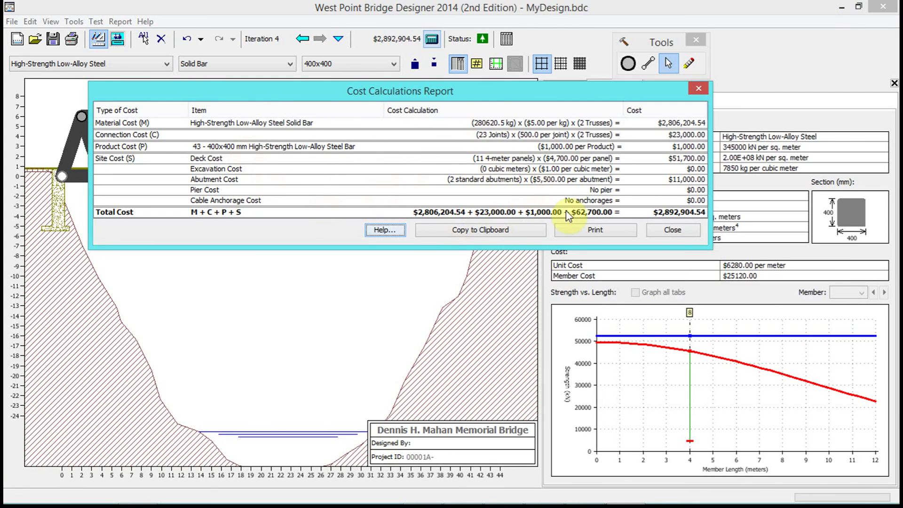
left_click(699, 89)
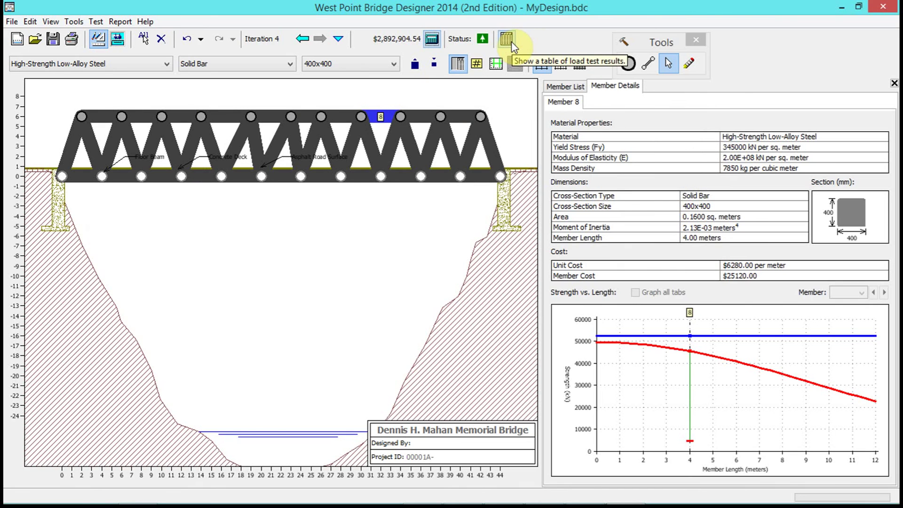
Step: Copy the all-OK load test results table to the clipboard and close it
left_click(511, 41)
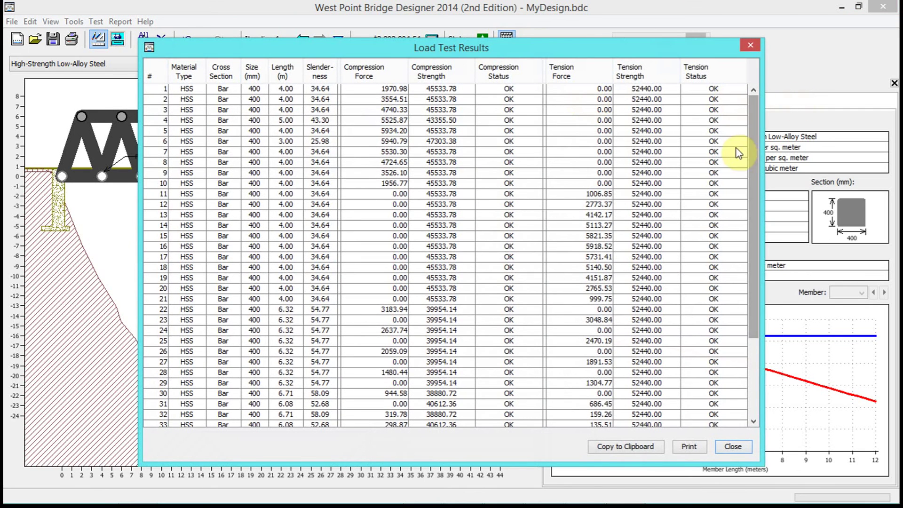
scroll(741, 155, "down", 4)
scroll(800, 236, "up", 4)
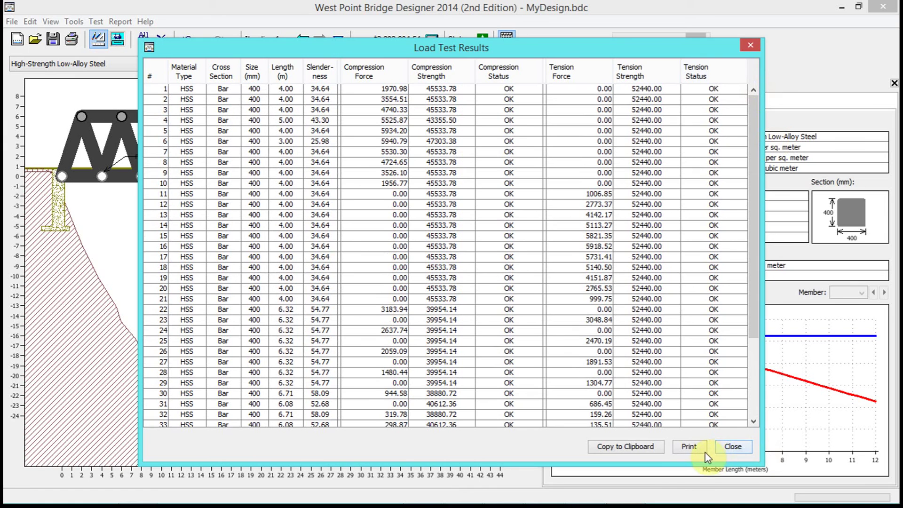
left_click(642, 447)
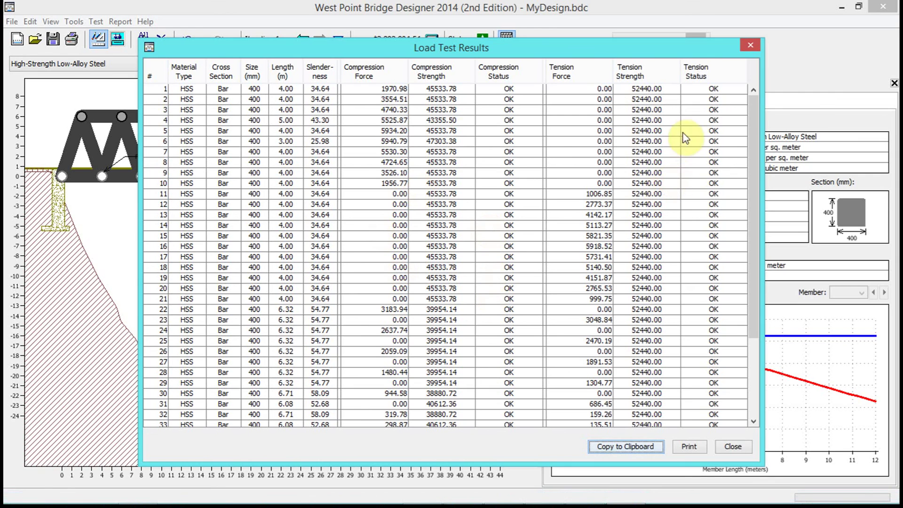
left_click(750, 45)
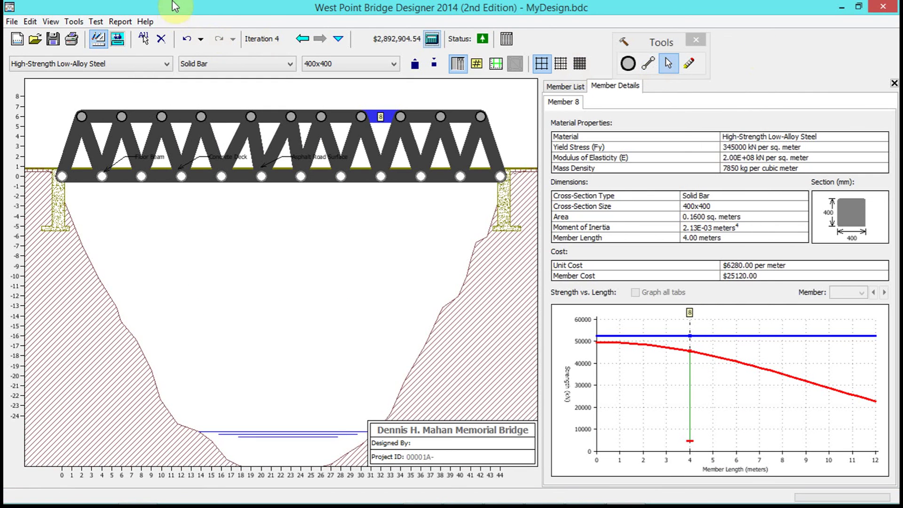
left_click(112, 22)
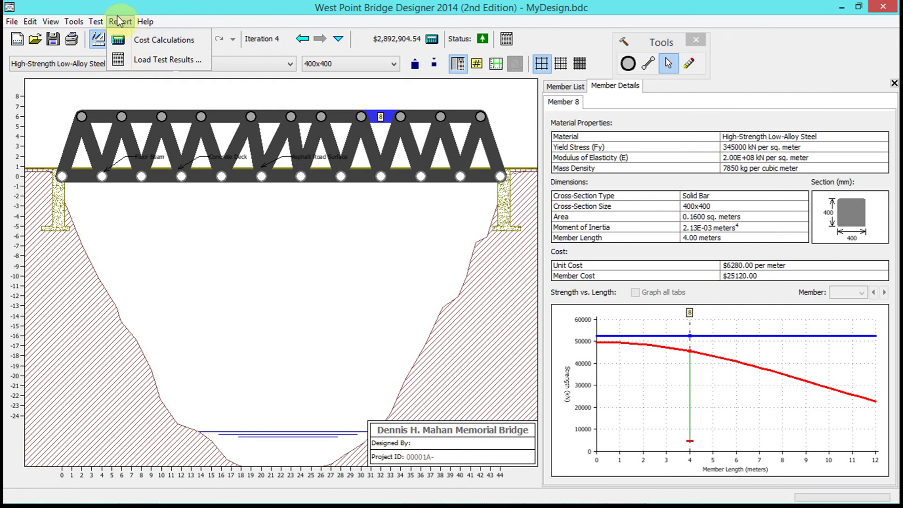
left_click(151, 39)
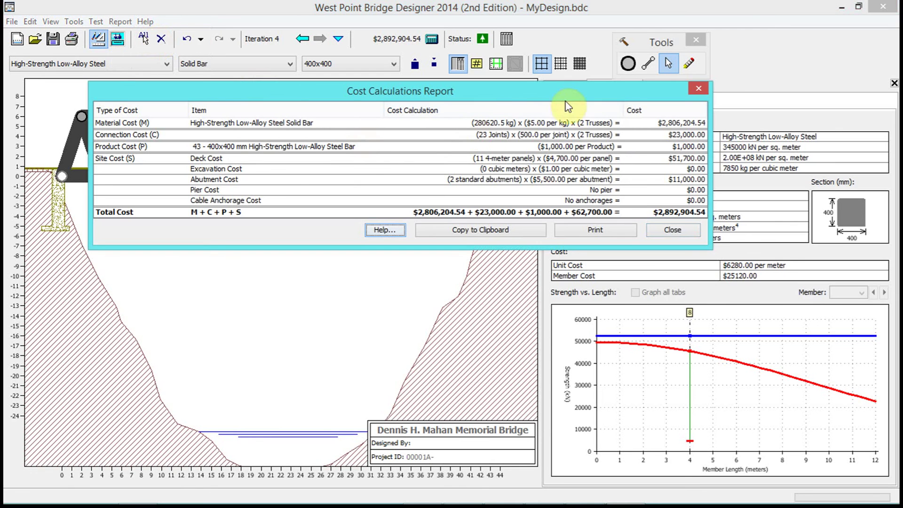
left_click(697, 90)
left_click(119, 22)
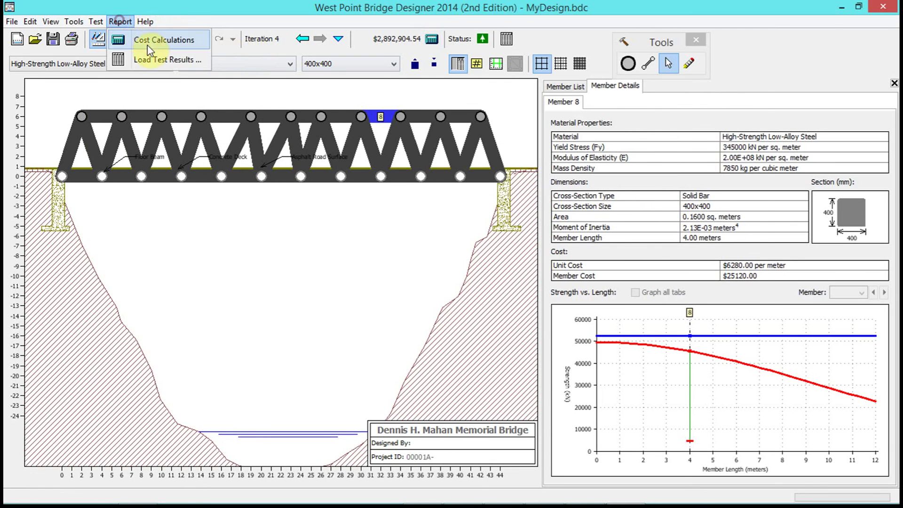
left_click(155, 56)
left_click(751, 44)
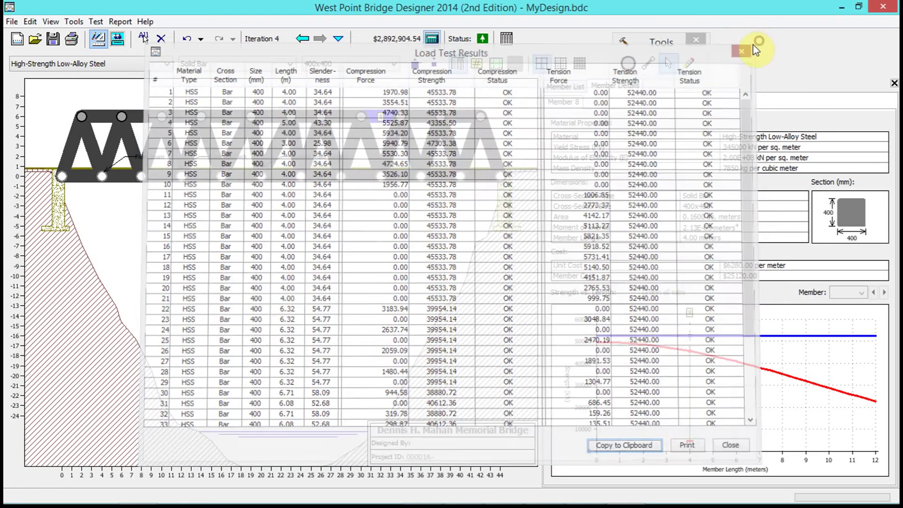